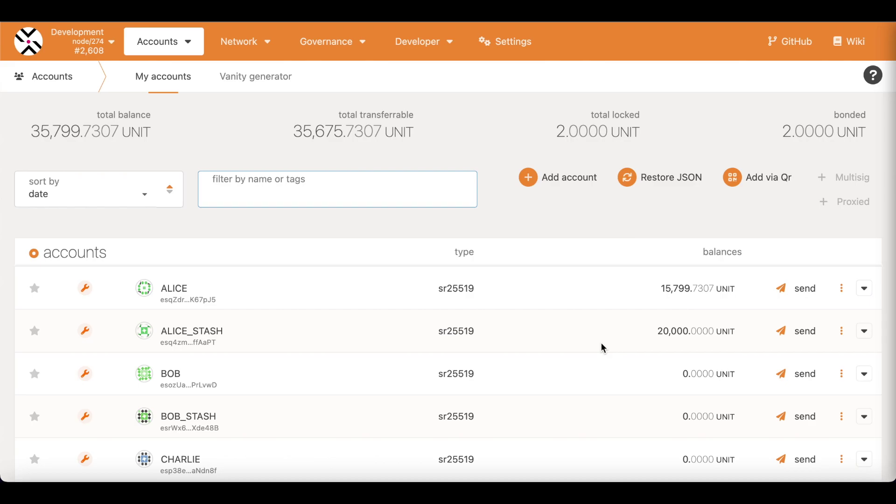
Send 100 UNIT from ALICE to PDEX_OBTEST (EXTENSION), then sign and submit the transfer
{"action": "scroll", "coordinate": [602, 347], "scroll_direction": "down", "scroll_amount": 5}
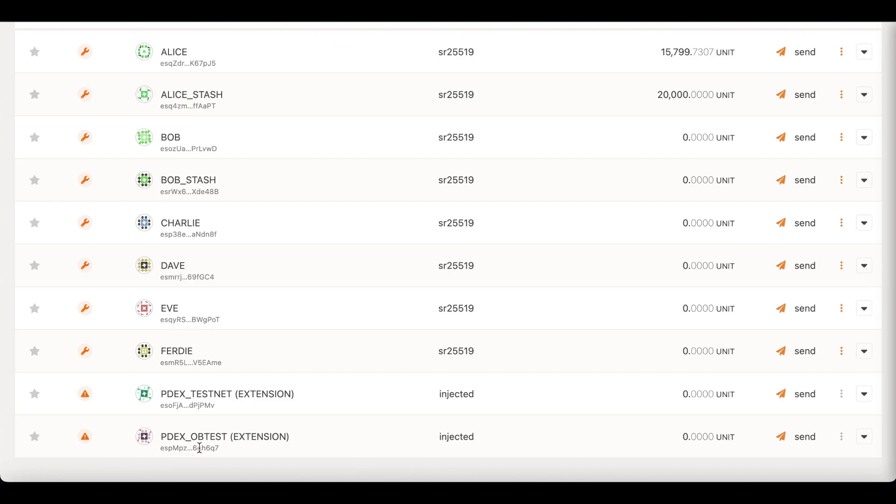
{"action": "scroll", "coordinate": [368, 439], "scroll_direction": "up", "scroll_amount": 5}
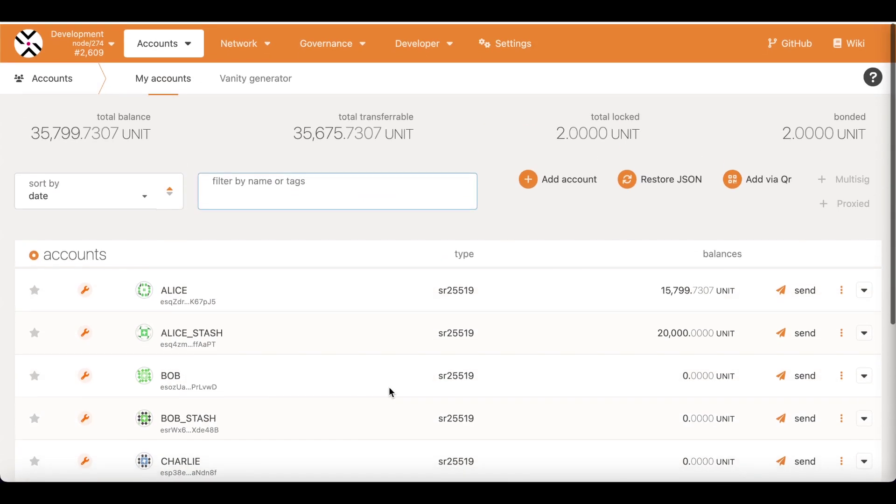
{"action": "left_click", "coordinate": [805, 296]}
{"action": "left_click", "coordinate": [254, 167]}
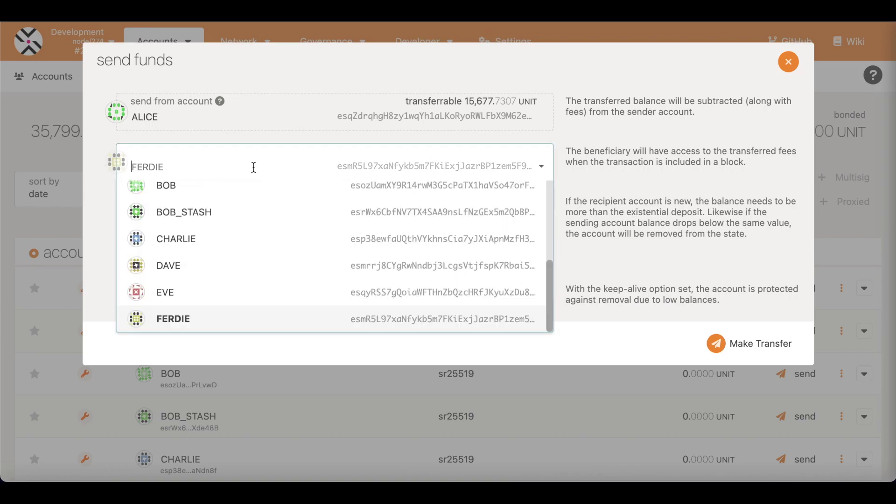
{"action": "scroll", "coordinate": [262, 234], "scroll_direction": "up", "scroll_amount": 5}
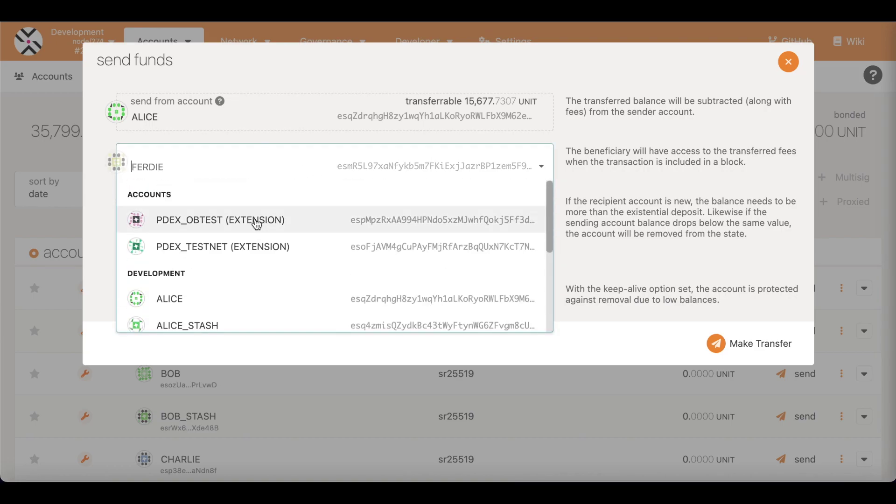
{"action": "left_click", "coordinate": [256, 225]}
{"action": "left_click", "coordinate": [186, 216]}
{"action": "type", "text": "10"}
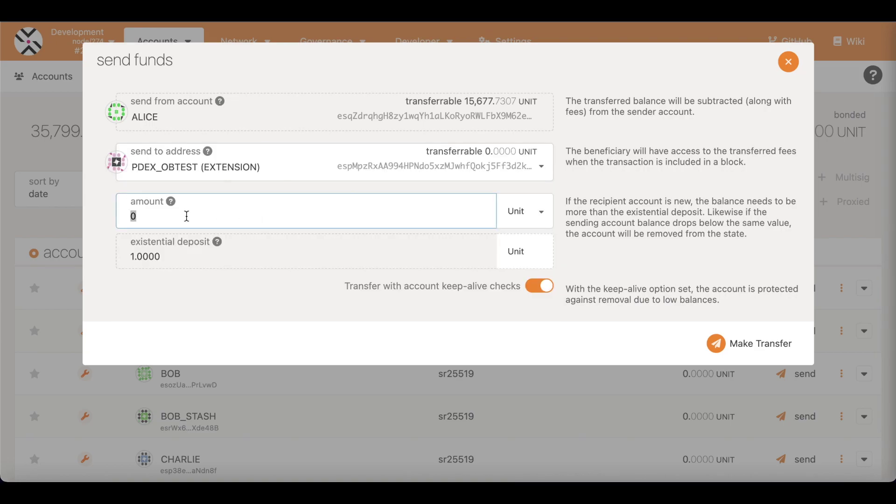
{"action": "type", "text": "00"}
{"action": "key", "text": "BackSpace"}
{"action": "left_click", "coordinate": [747, 346]}
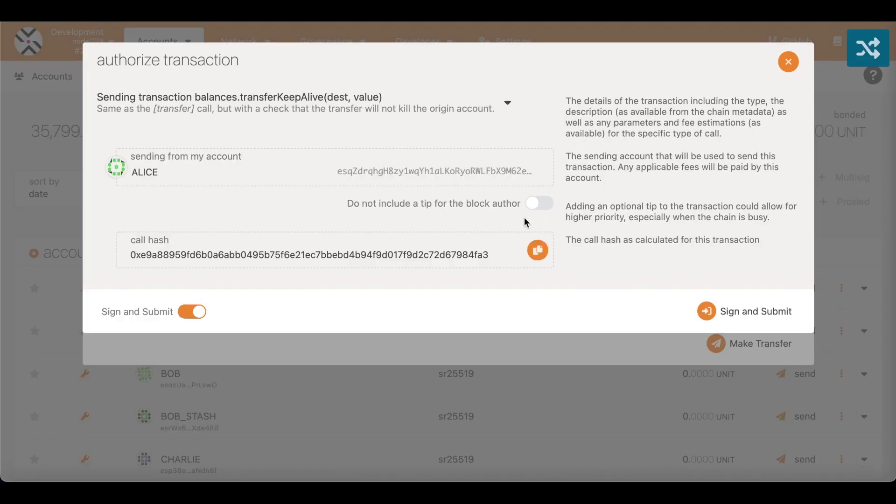
{"action": "left_click", "coordinate": [749, 312]}
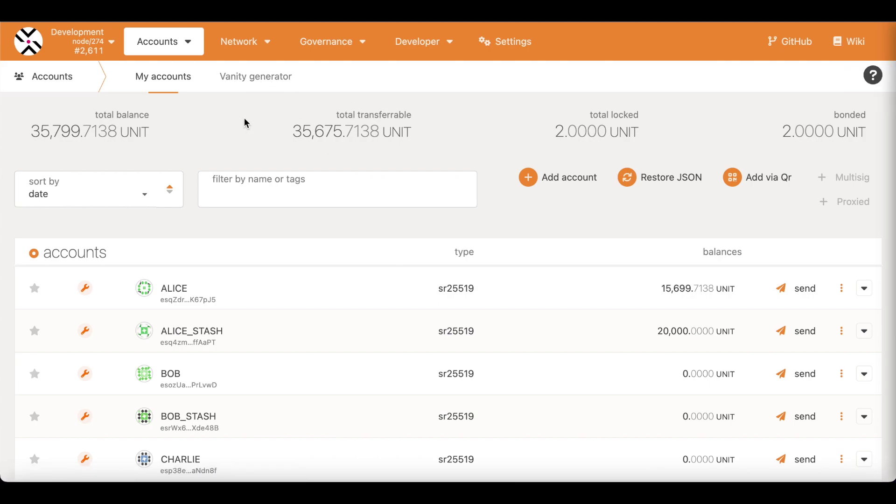
From the test btc balances under Network > Assets, send 100 TBTC from ALICE to PDEX_OBTEST and sign it
{"action": "mouse_move", "coordinate": [244, 42]}
{"action": "left_click", "coordinate": [301, 114]}
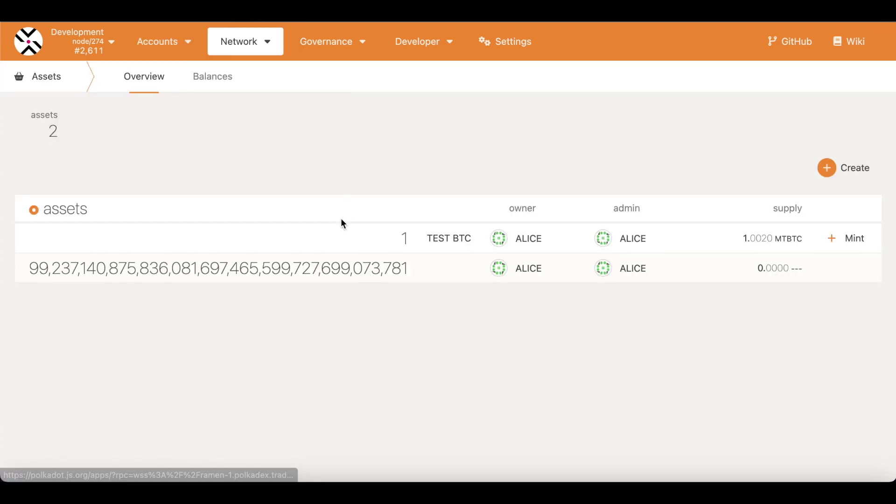
{"action": "left_click", "coordinate": [220, 83]}
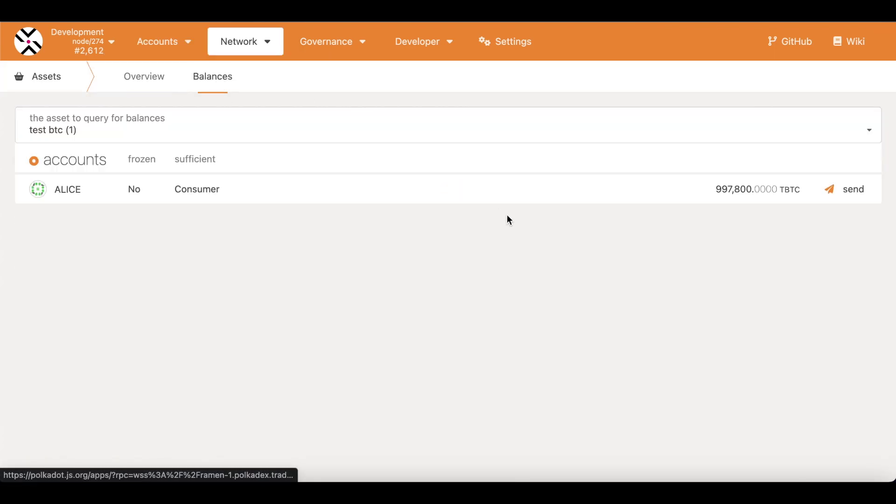
{"action": "double_click", "coordinate": [786, 191]}
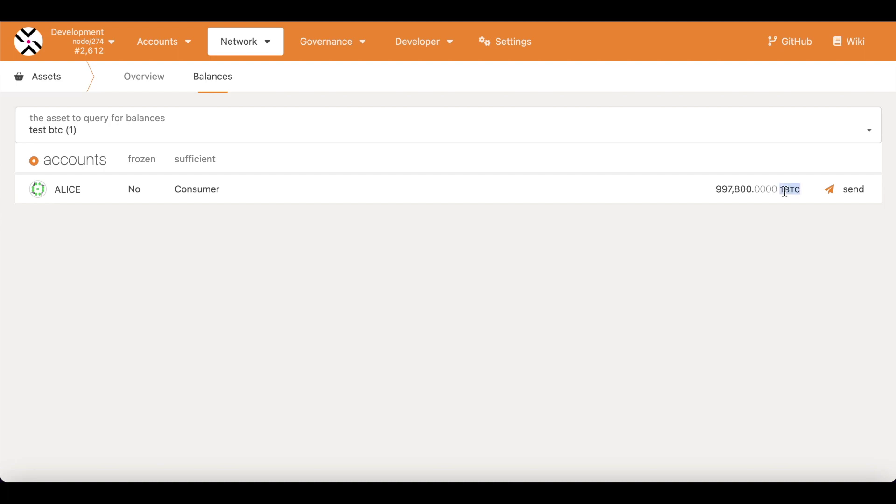
{"action": "left_click", "coordinate": [854, 198]}
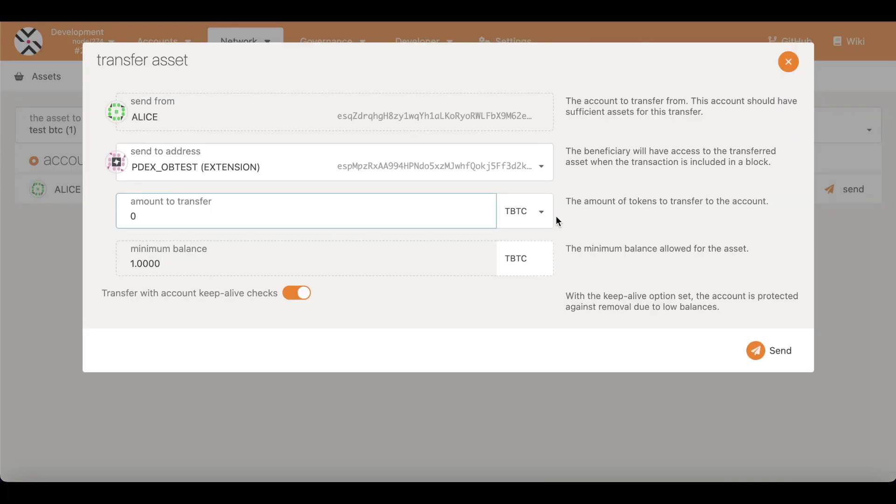
{"action": "double_click", "coordinate": [169, 216]}
{"action": "type", "text": "100"}
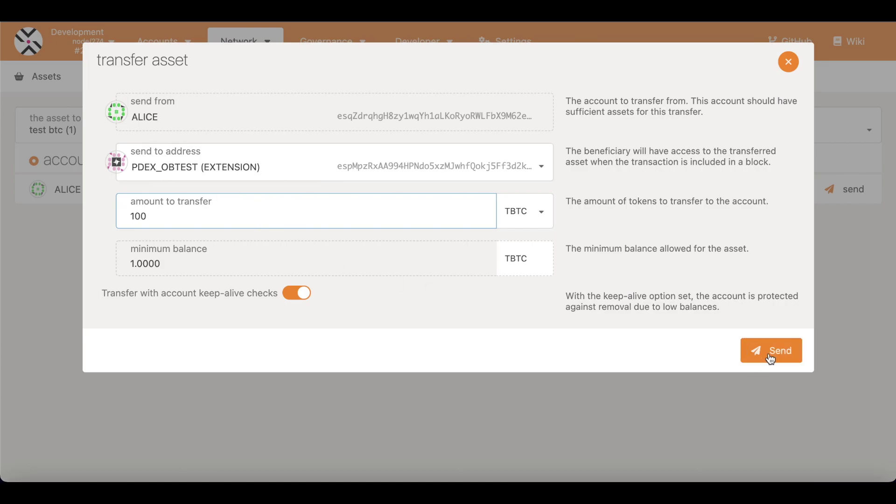
{"action": "left_click", "coordinate": [772, 355]}
{"action": "left_click", "coordinate": [773, 322]}
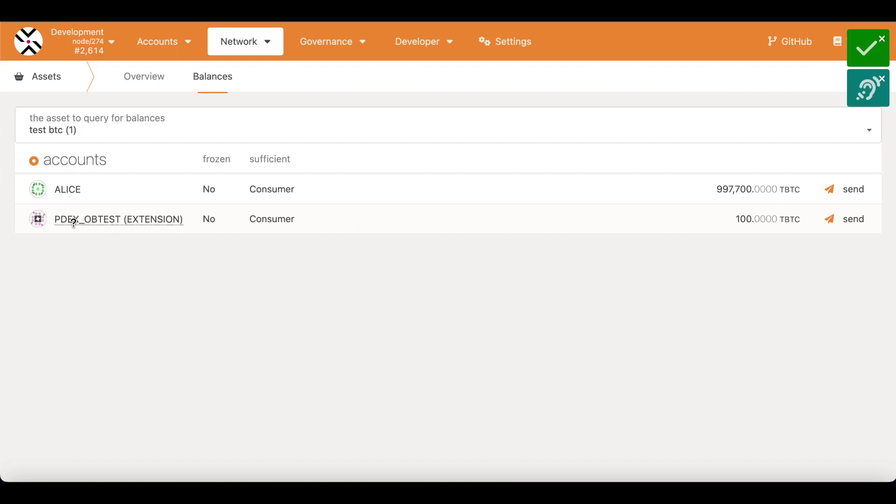
Return to Accounts > Accounts and scroll down through the account list
{"action": "mouse_move", "coordinate": [169, 43]}
{"action": "left_click", "coordinate": [168, 66]}
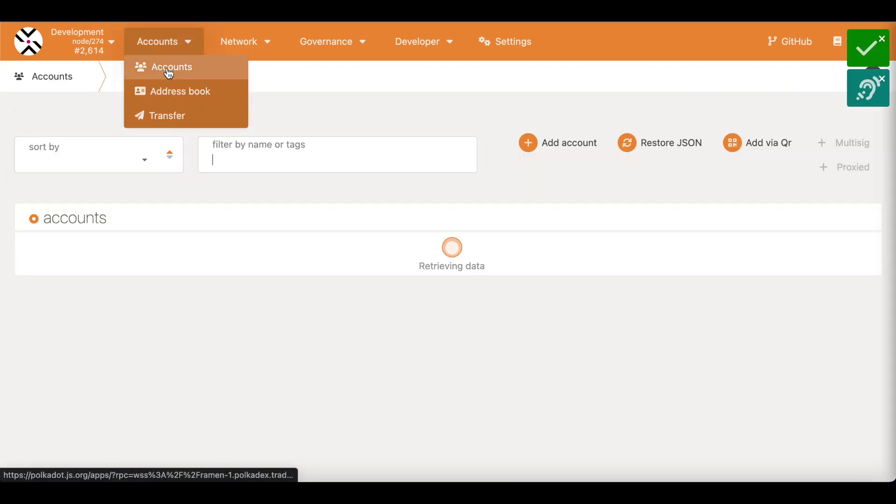
{"action": "scroll", "coordinate": [467, 298], "scroll_direction": "down", "scroll_amount": 2}
{"action": "scroll", "coordinate": [499, 361], "scroll_direction": "down", "scroll_amount": 4}
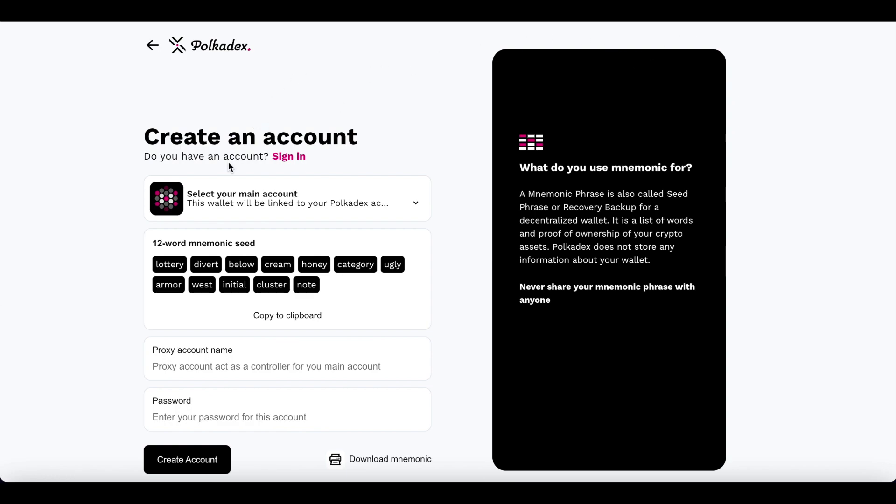
Choose PDEX_OBTEST as main account, name the proxy testn3, set a password, and create the account
{"action": "left_click", "coordinate": [314, 202]}
{"action": "scroll", "coordinate": [290, 295], "scroll_direction": "down", "scroll_amount": 3}
{"action": "scroll", "coordinate": [299, 297], "scroll_direction": "down", "scroll_amount": 3}
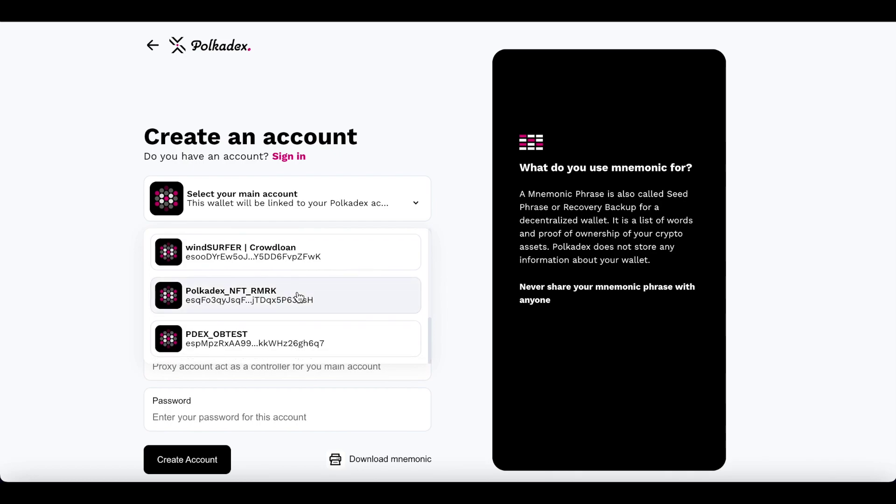
{"action": "left_click", "coordinate": [237, 342]}
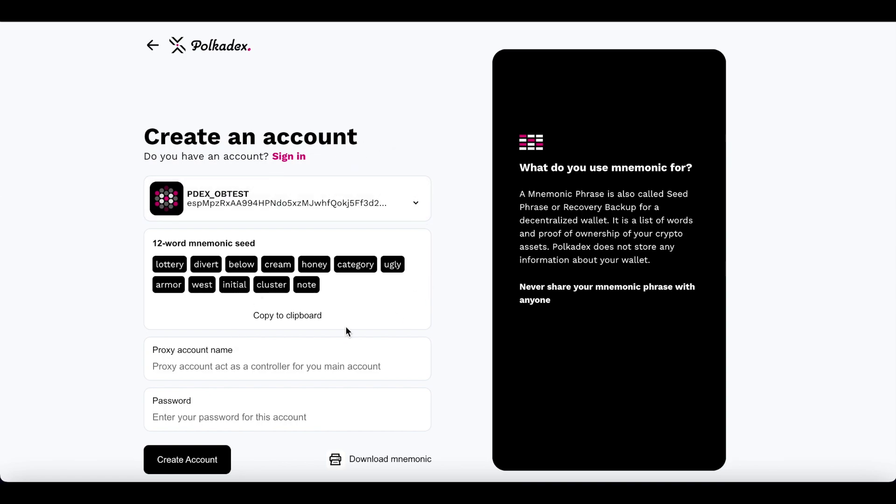
{"action": "left_click", "coordinate": [200, 365]}
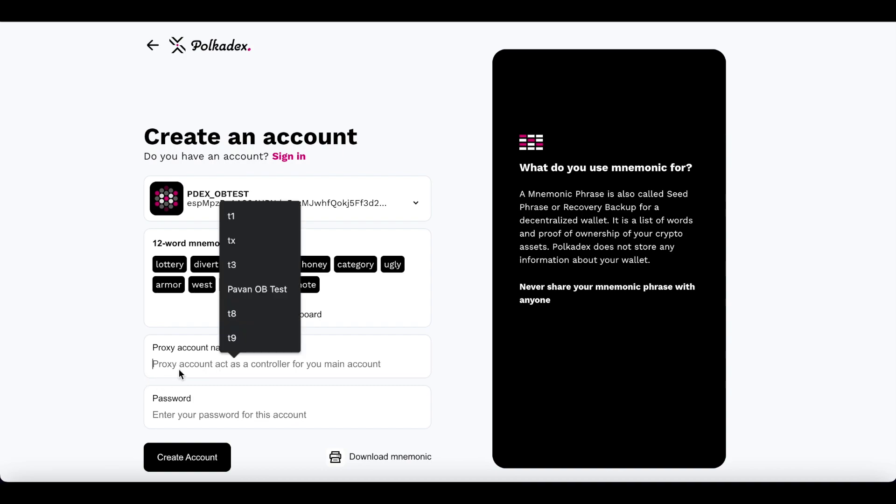
{"action": "type", "text": "test"}
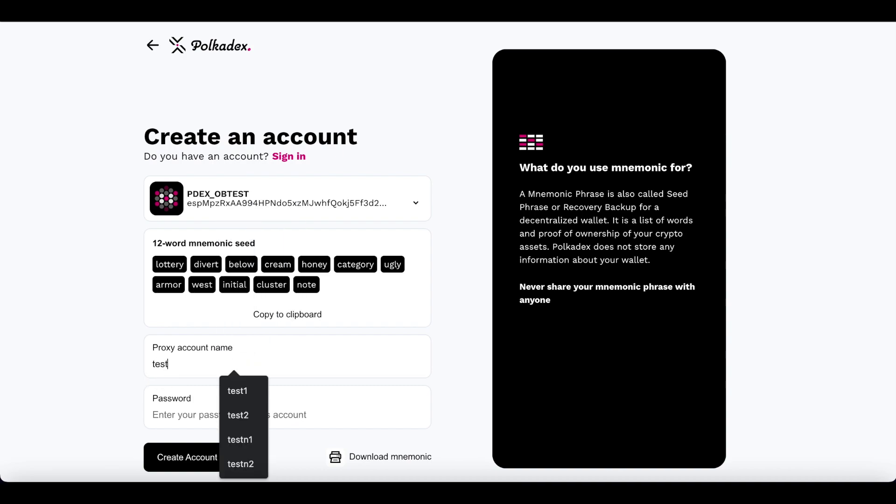
{"action": "type", "text": "n3"}
{"action": "left_click", "coordinate": [155, 414]}
{"action": "type", "text": "••••"}
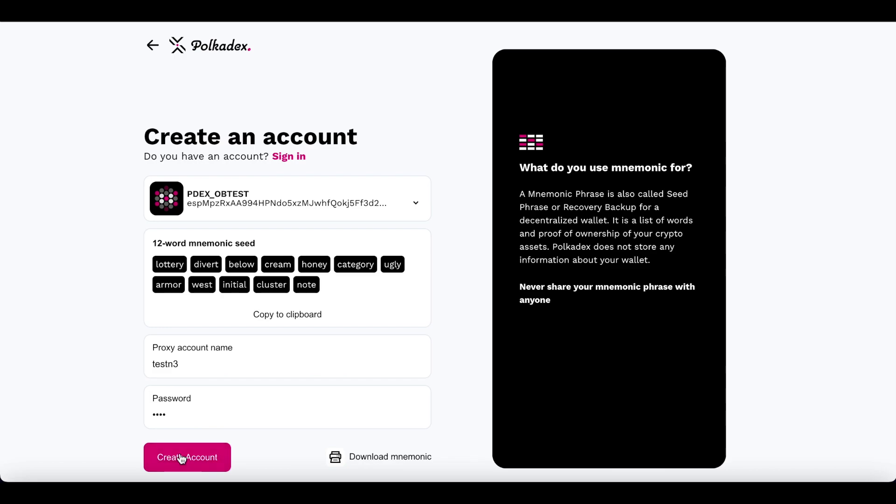
{"action": "left_click", "coordinate": [181, 458]}
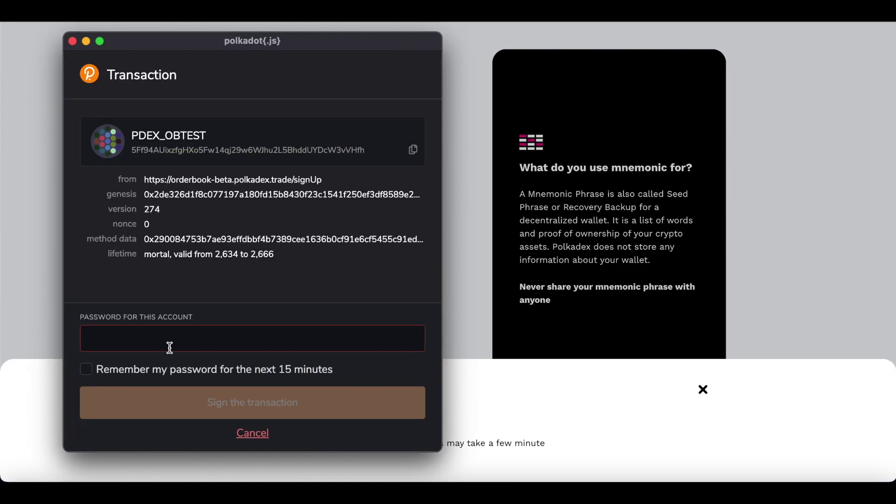
Enter the extension password, remember it for 15 minutes, and sign the proxy registration transaction
{"action": "type", "text": "••••••••••"}
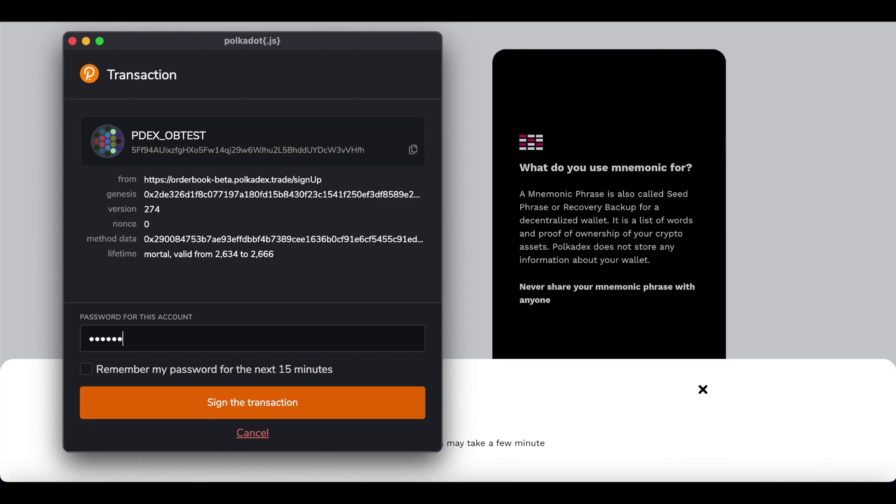
{"action": "left_click", "coordinate": [142, 370]}
{"action": "left_click", "coordinate": [202, 412]}
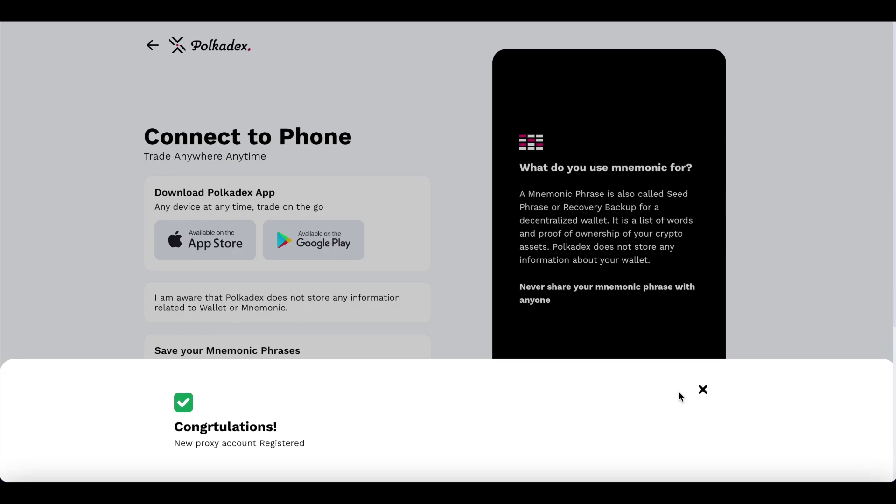
{"action": "left_click", "coordinate": [704, 390]}
{"action": "scroll", "coordinate": [427, 346], "scroll_direction": "down", "scroll_amount": 1}
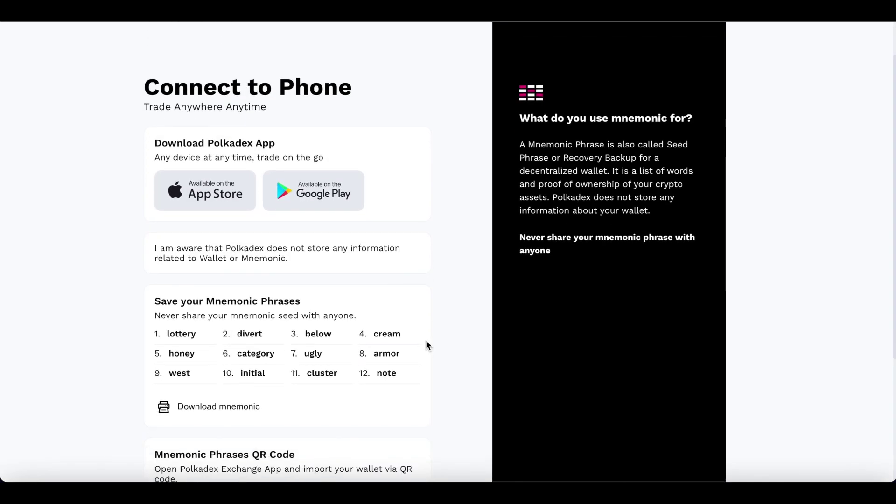
{"action": "scroll", "coordinate": [427, 345], "scroll_direction": "down", "scroll_amount": 1}
{"action": "scroll", "coordinate": [427, 345], "scroll_direction": "up", "scroll_amount": 1}
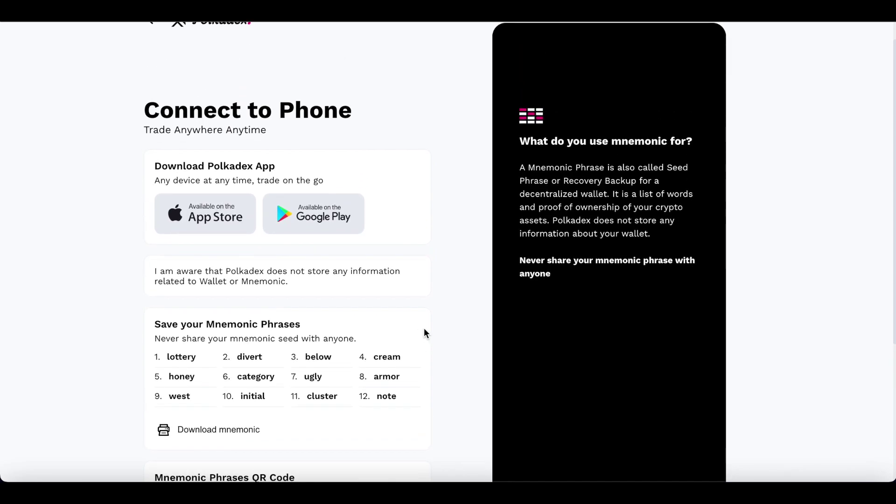
{"action": "scroll", "coordinate": [421, 269], "scroll_direction": "down", "scroll_amount": 2}
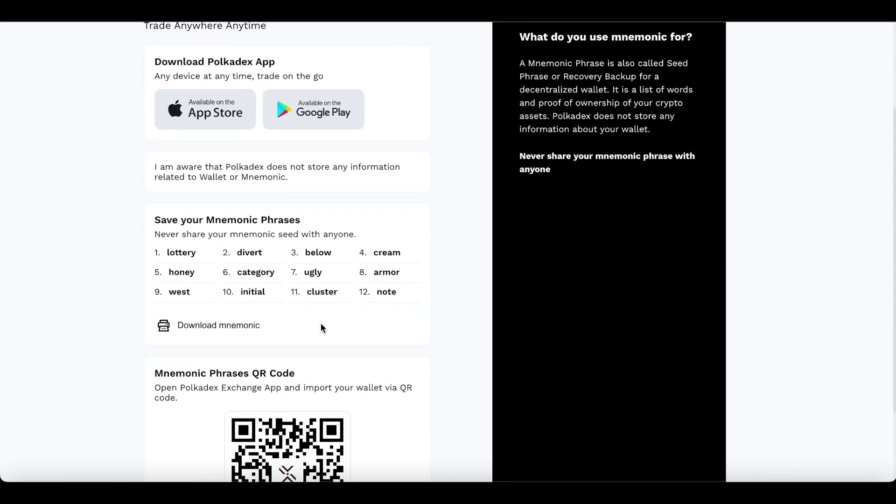
{"action": "scroll", "coordinate": [321, 327], "scroll_direction": "down", "scroll_amount": 2}
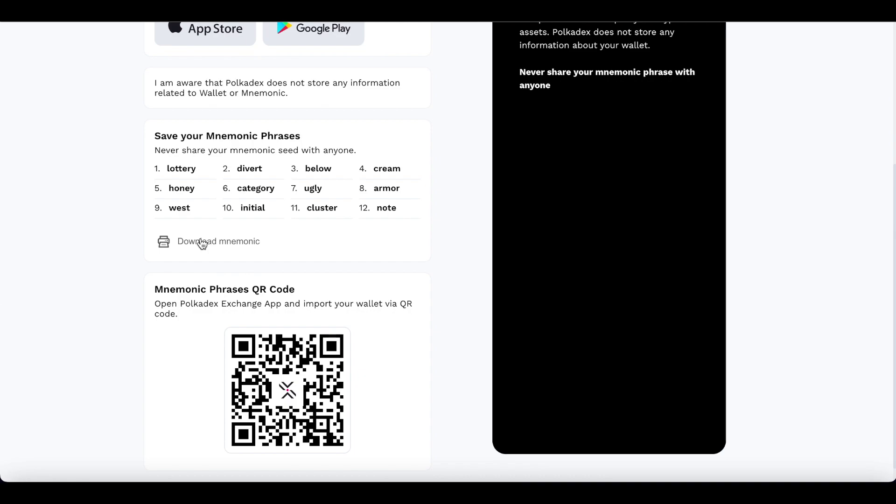
{"action": "scroll", "coordinate": [376, 282], "scroll_direction": "up", "scroll_amount": 2}
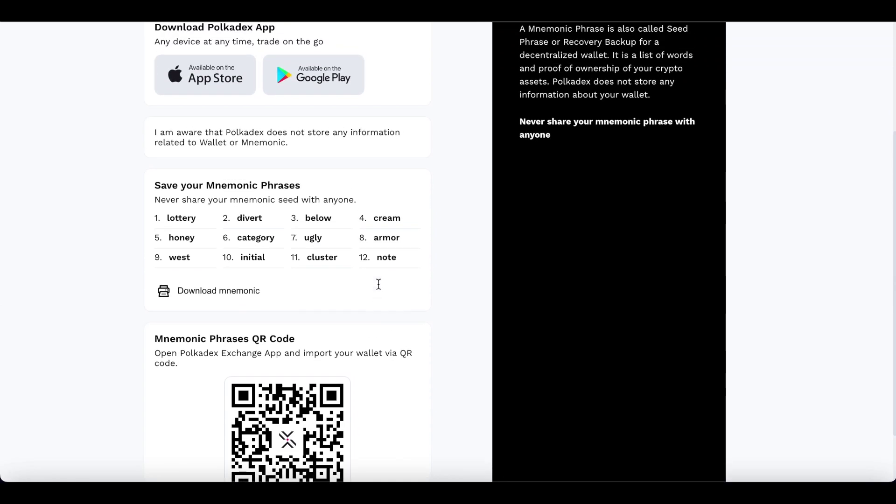
{"action": "scroll", "coordinate": [376, 282], "scroll_direction": "down", "scroll_amount": 2}
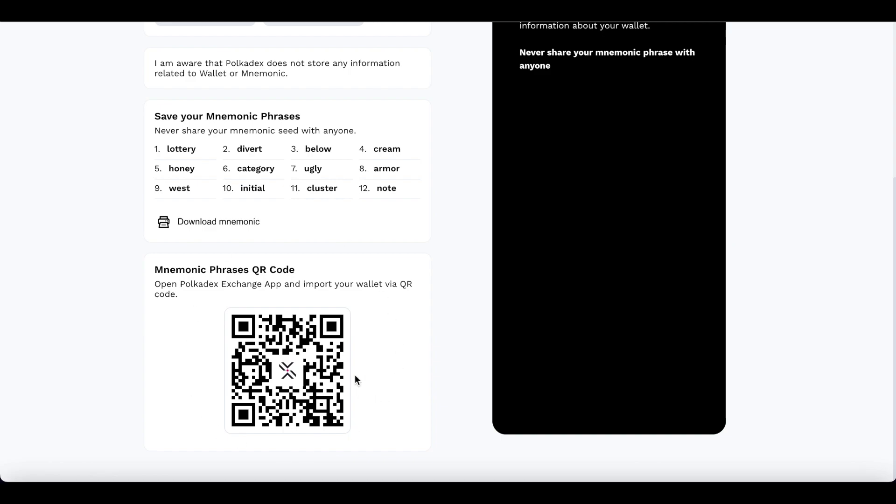
{"action": "scroll", "coordinate": [355, 378], "scroll_direction": "up", "scroll_amount": 4}
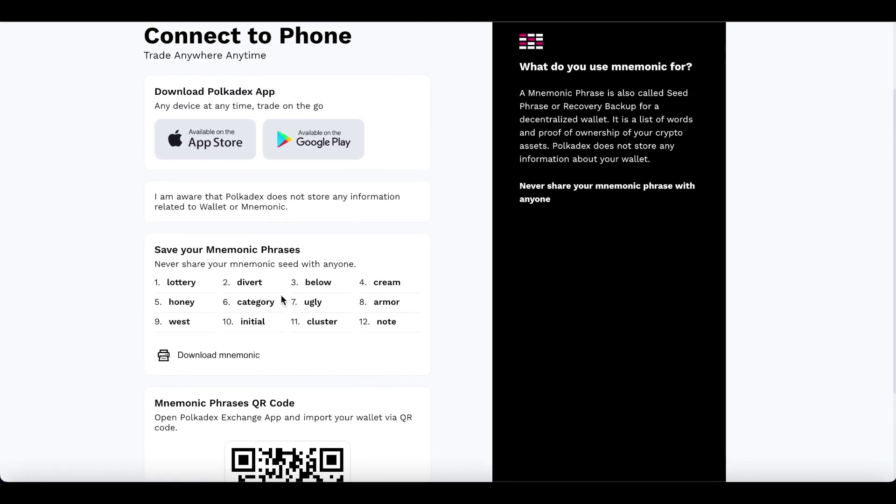
{"action": "scroll", "coordinate": [254, 71], "scroll_direction": "up", "scroll_amount": 2}
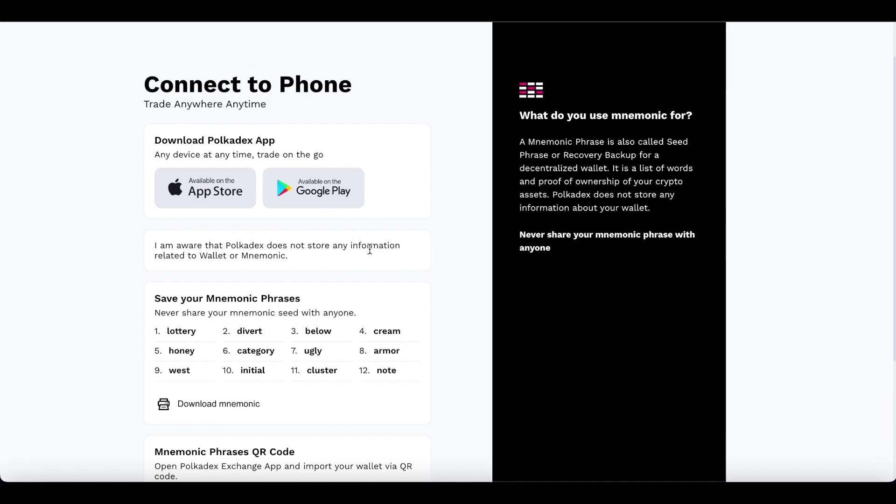
{"action": "scroll", "coordinate": [369, 248], "scroll_direction": "down", "scroll_amount": 3}
{"action": "scroll", "coordinate": [382, 311], "scroll_direction": "down", "scroll_amount": 3}
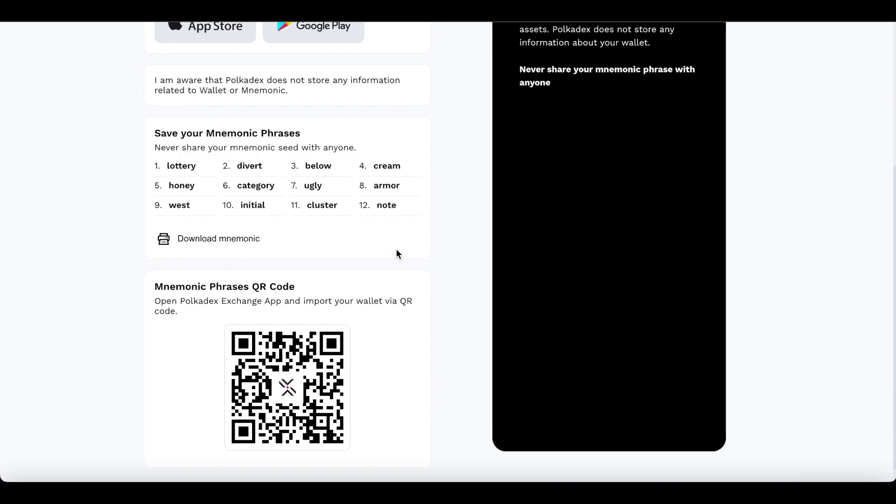
{"action": "scroll", "coordinate": [397, 253], "scroll_direction": "up", "scroll_amount": 5}
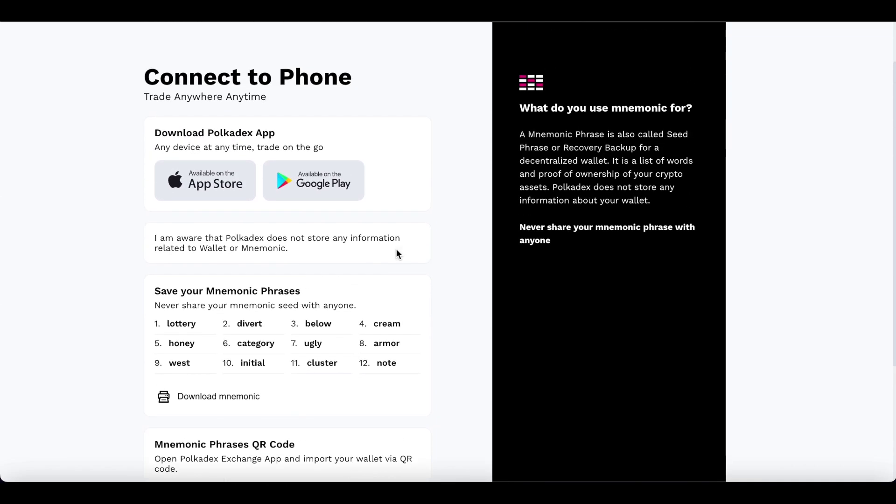
{"action": "scroll", "coordinate": [397, 253], "scroll_direction": "up", "scroll_amount": 2}
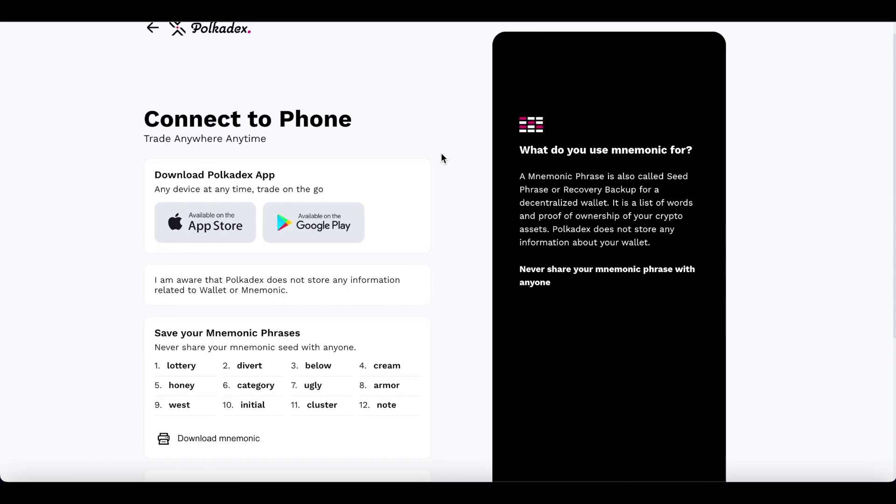
{"action": "scroll", "coordinate": [443, 157], "scroll_direction": "up", "scroll_amount": 1}
Go back to the login page, select the trading account, enter its password, and log in
{"action": "left_click", "coordinate": [154, 45]}
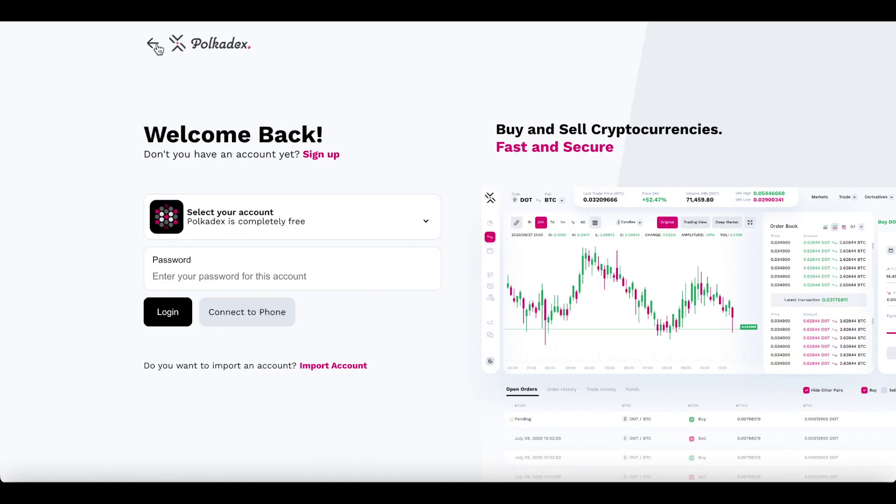
{"action": "left_click", "coordinate": [380, 222]}
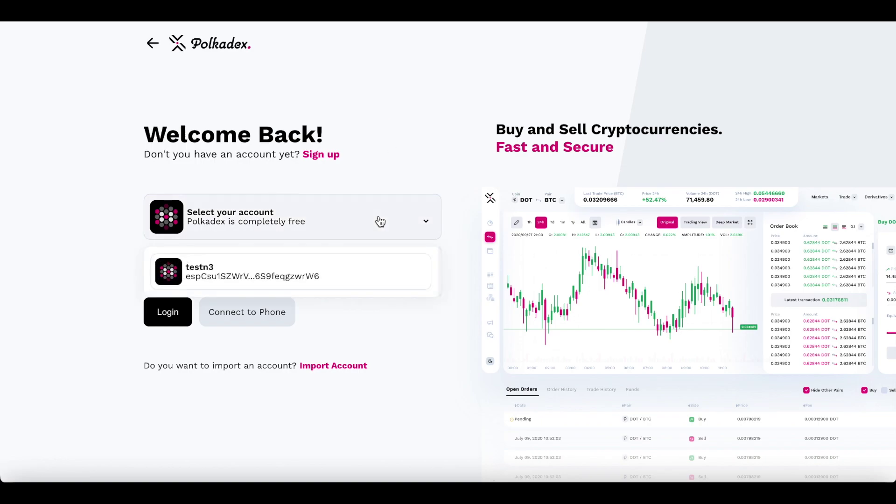
{"action": "left_click", "coordinate": [343, 277]}
{"action": "left_click", "coordinate": [304, 270]}
{"action": "type", "text": "••••"}
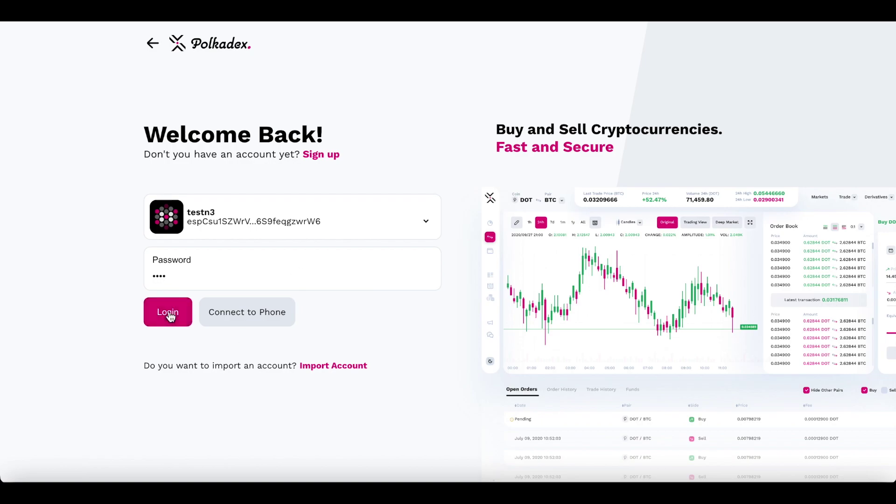
{"action": "left_click", "coordinate": [170, 317]}
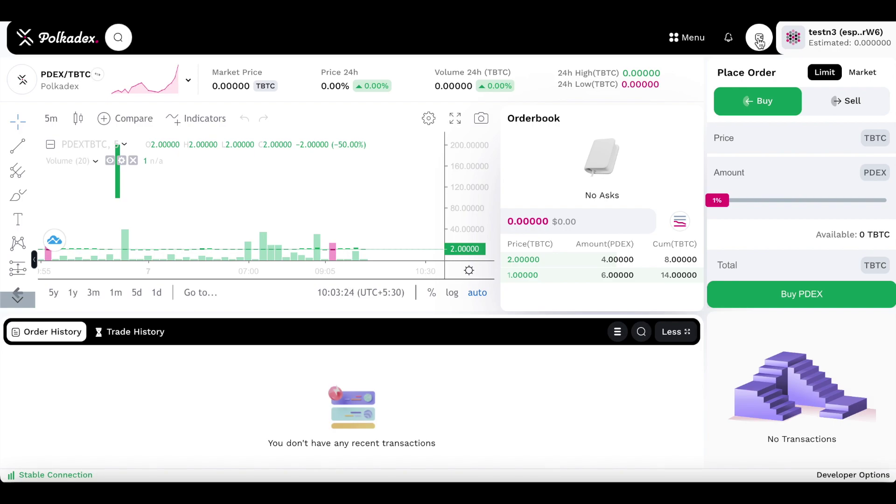
Check the zero Test btc and Polkadex balances in My Funds, then go to Deposit/Withdraw
{"action": "left_click", "coordinate": [760, 41]}
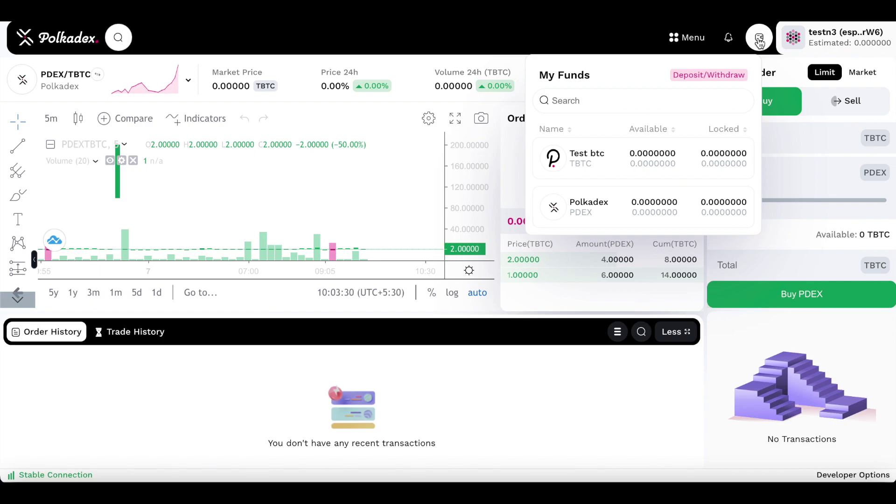
{"action": "left_click", "coordinate": [710, 76]}
Fill the deposit form with PDEX_OBTEST, market PDEX/TBTC, asset POLKADEX, amount 95, and submit it
{"action": "left_click", "coordinate": [474, 204]}
{"action": "scroll", "coordinate": [478, 314], "scroll_direction": "down", "scroll_amount": 5}
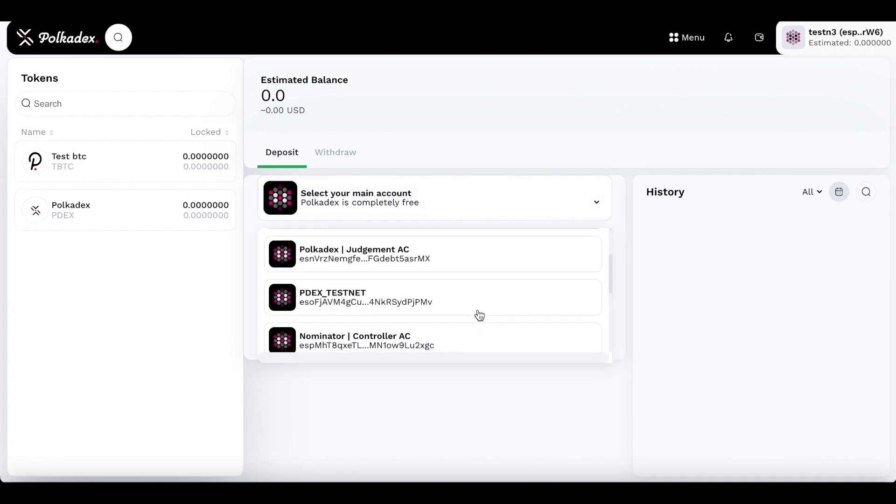
{"action": "left_click", "coordinate": [432, 329]}
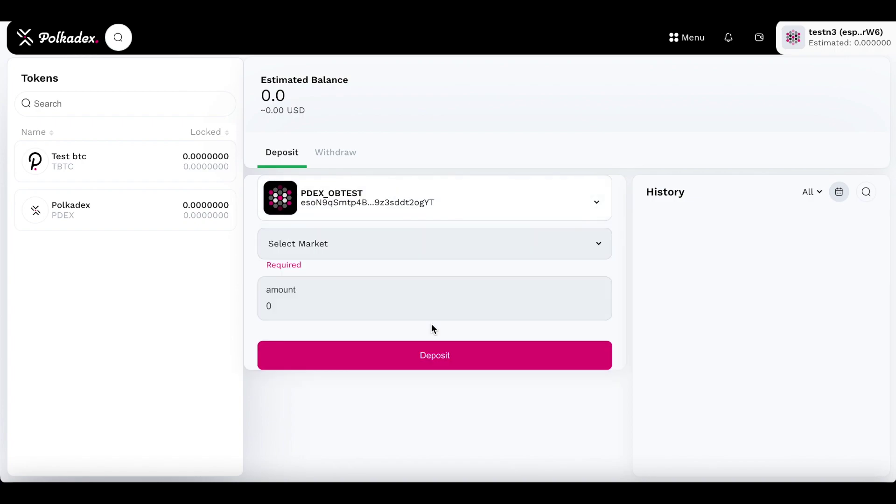
{"action": "left_click", "coordinate": [423, 246]}
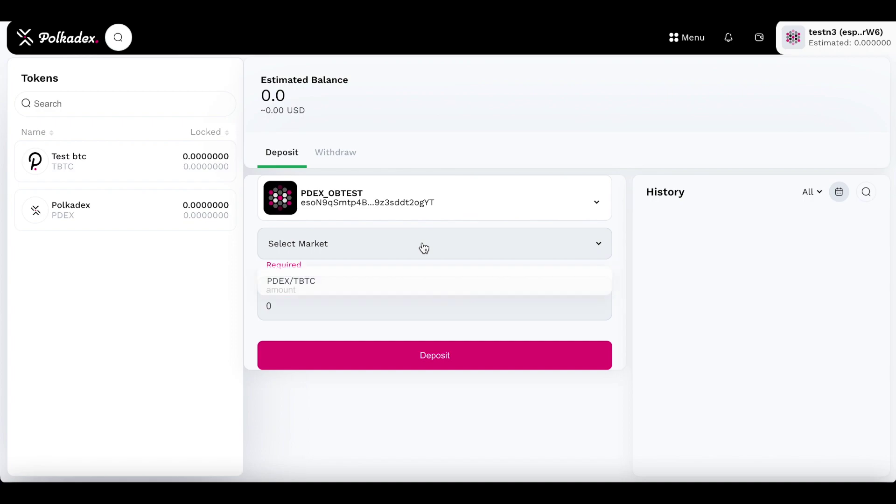
{"action": "left_click", "coordinate": [379, 277]}
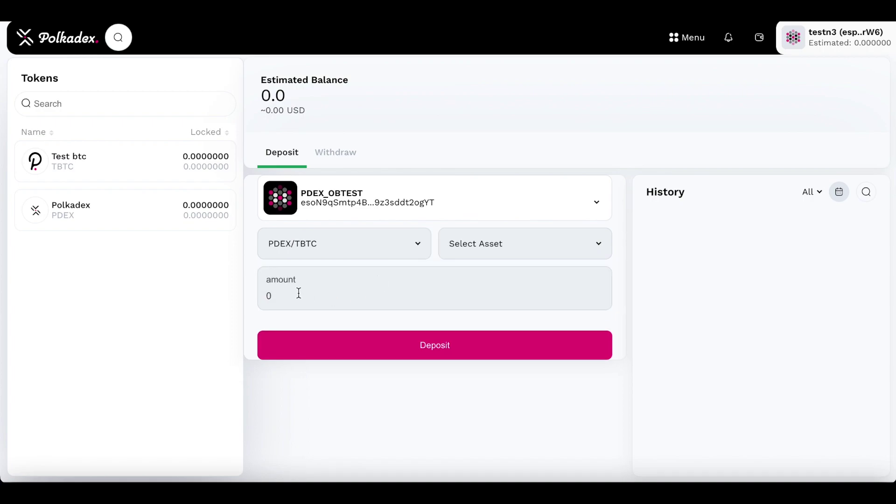
{"action": "left_click", "coordinate": [533, 243]}
{"action": "left_click", "coordinate": [485, 281]}
{"action": "left_click", "coordinate": [376, 298]}
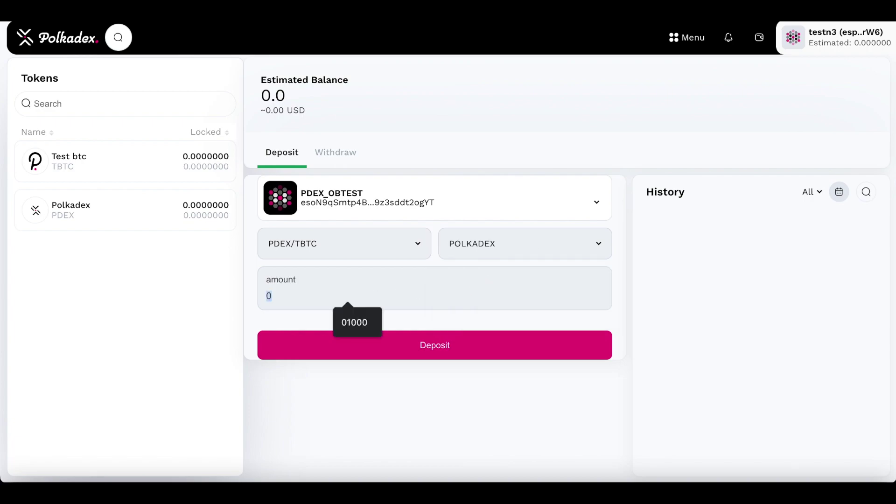
{"action": "type", "text": "95"}
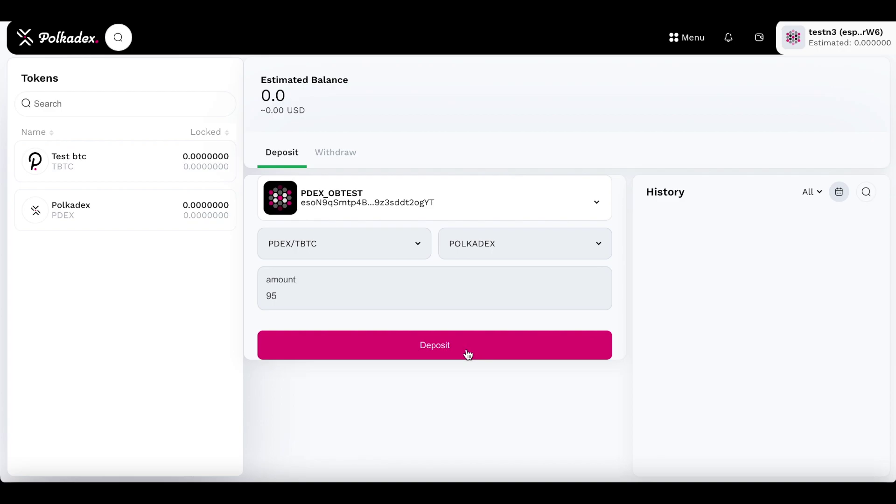
{"action": "left_click", "coordinate": [468, 353]}
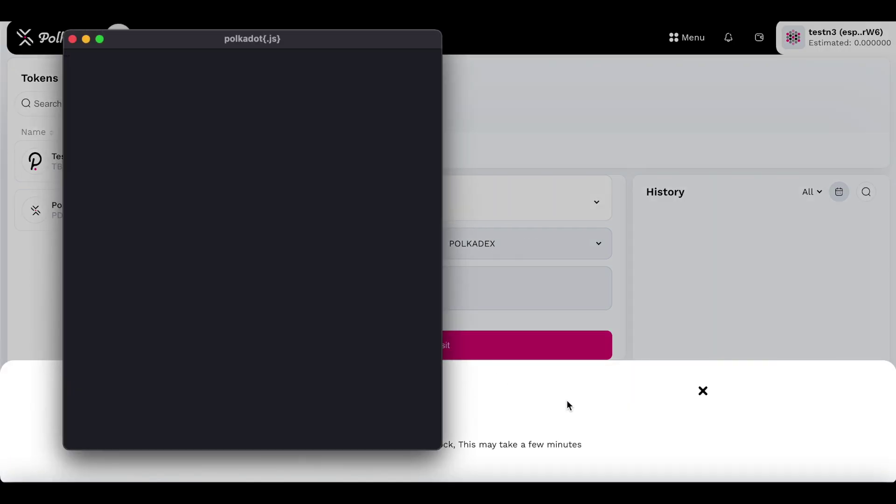
Sign the 95 PDEX deposit transaction in the polkadot{.js} popup
{"action": "left_click", "coordinate": [259, 405]}
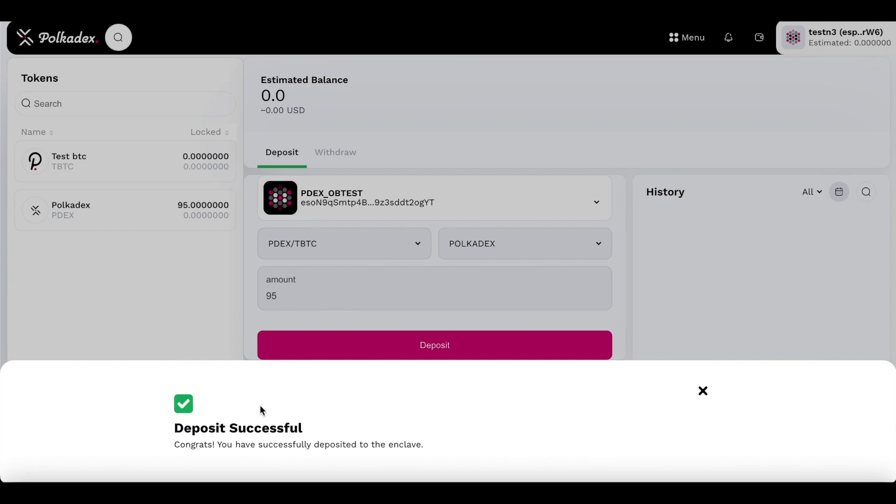
Dismiss the success message, switch the asset to TEST BTC, deposit 95, and sign the transaction
{"action": "left_click", "coordinate": [702, 391]}
{"action": "left_click", "coordinate": [545, 251]}
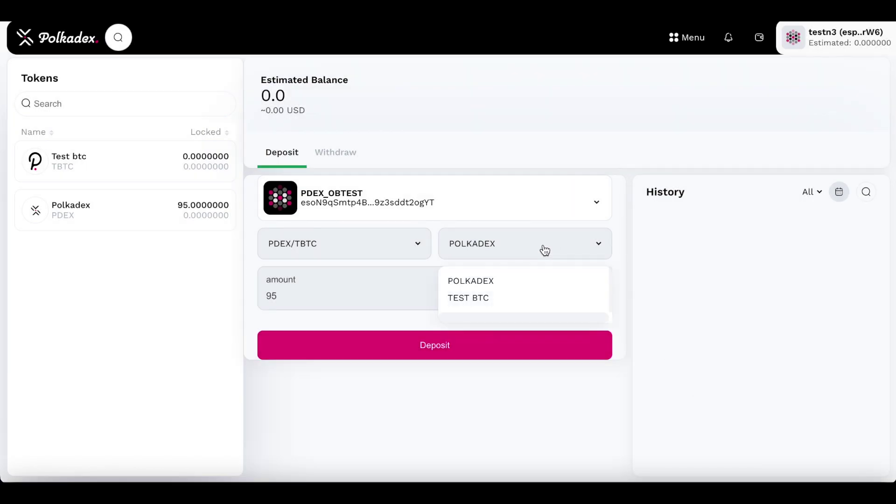
{"action": "left_click", "coordinate": [484, 300]}
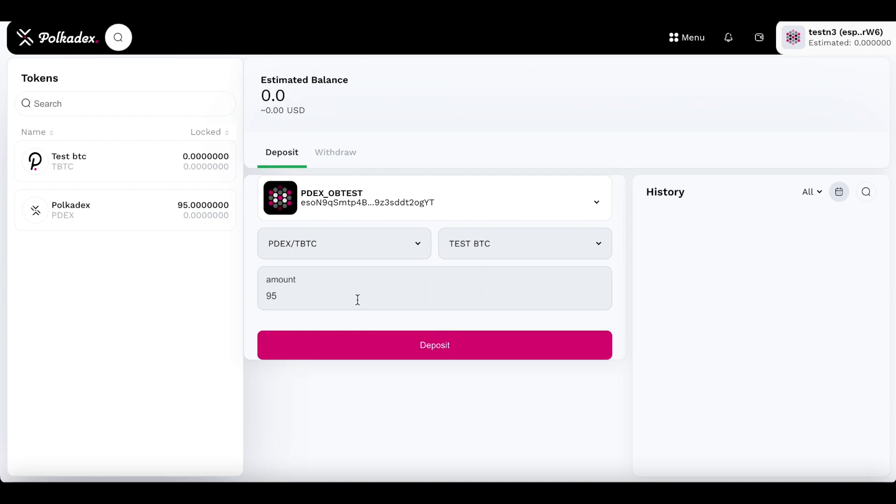
{"action": "left_click", "coordinate": [463, 351]}
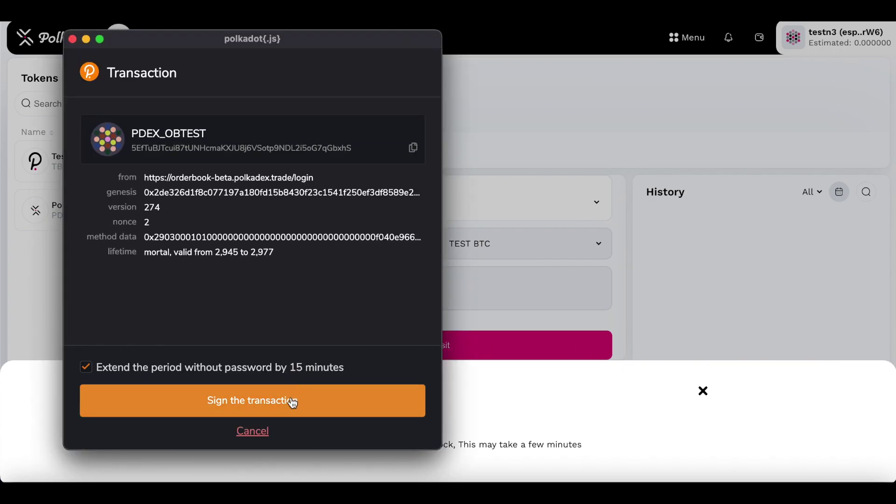
{"action": "left_click", "coordinate": [293, 403]}
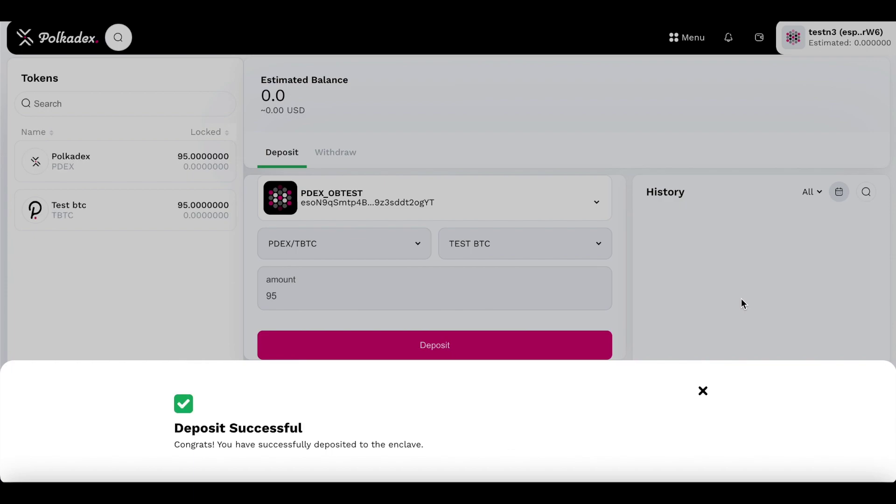
Dismiss the deposit confirmation and view My Funds on the PDEX/TBTC page, showing 95 PDEX and 95 TBTC
{"action": "left_click", "coordinate": [704, 392]}
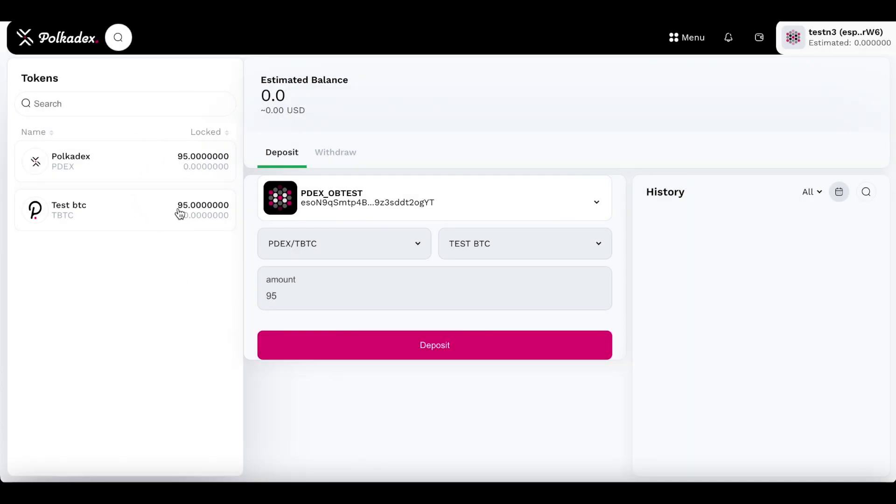
{"action": "left_click", "coordinate": [759, 41]}
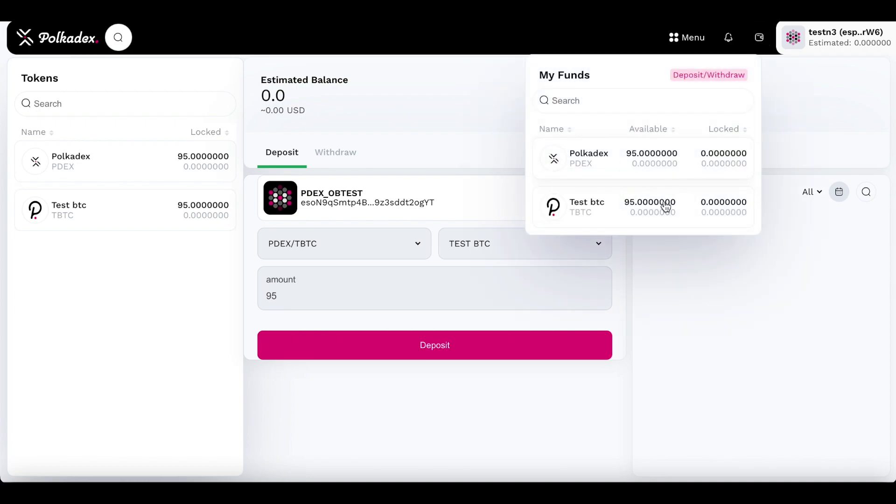
{"action": "left_click", "coordinate": [63, 43]}
{"action": "left_click", "coordinate": [68, 41]}
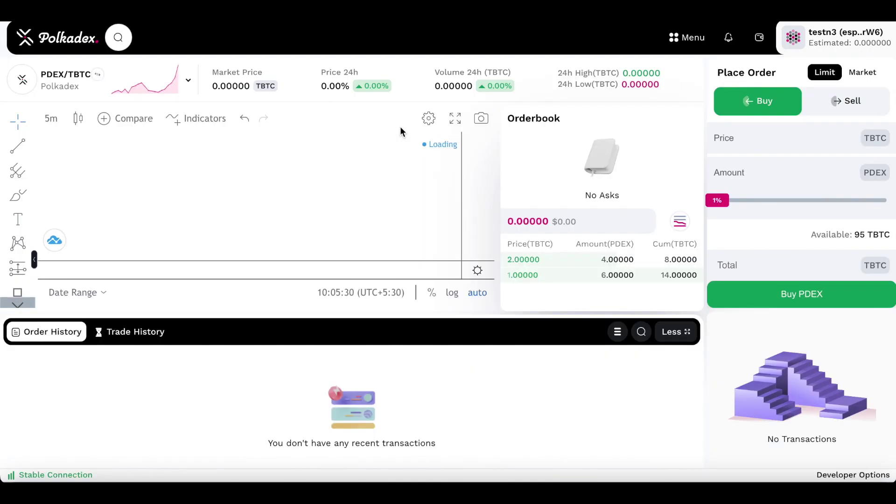
{"action": "left_click", "coordinate": [760, 41]}
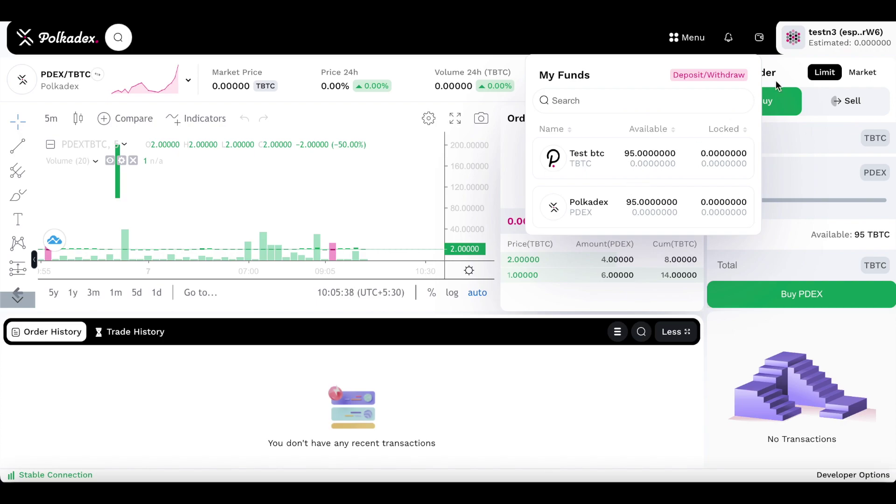
Close the My Funds dropdown to bring back the orderbook and order form
{"action": "left_click", "coordinate": [759, 37]}
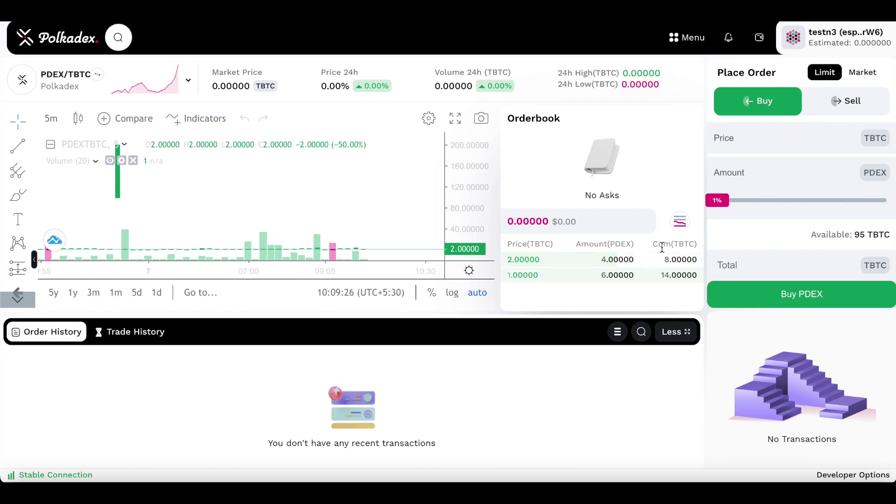
Submit a limit sell of 4 PDEX at a price of 2 TBTC
{"action": "left_click", "coordinate": [851, 101]}
{"action": "left_click", "coordinate": [802, 142]}
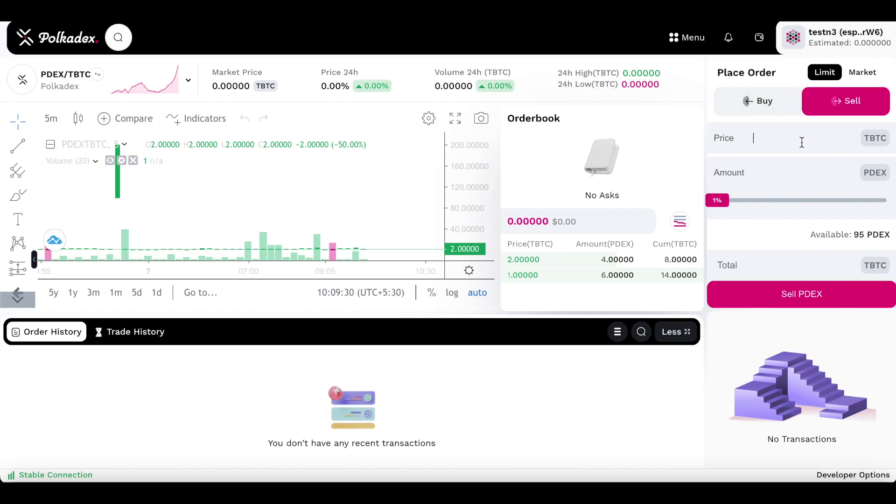
{"action": "type", "text": "2"}
{"action": "type", "text": "4"}
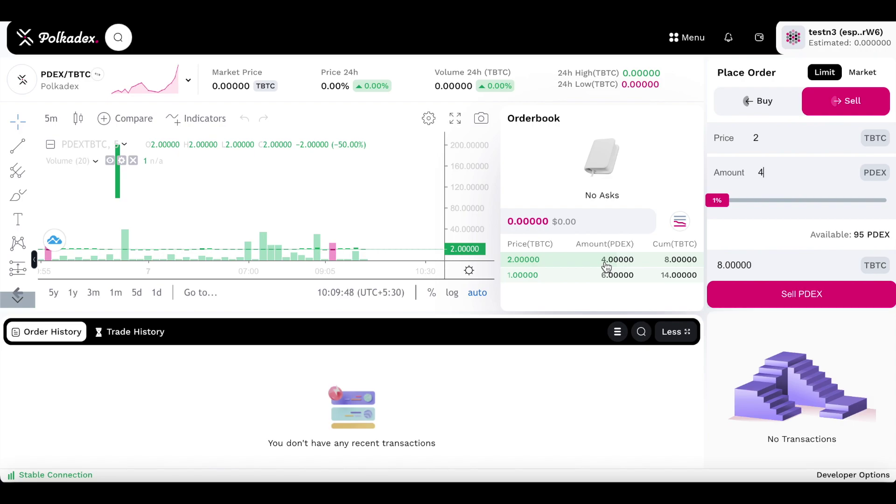
{"action": "left_click", "coordinate": [807, 298]}
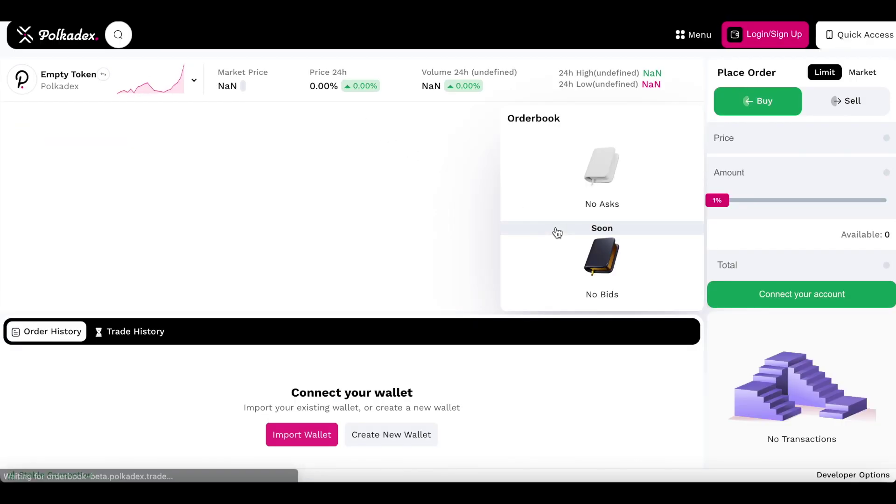
Log back in with the saved trading account and its password
{"action": "left_click", "coordinate": [766, 34]}
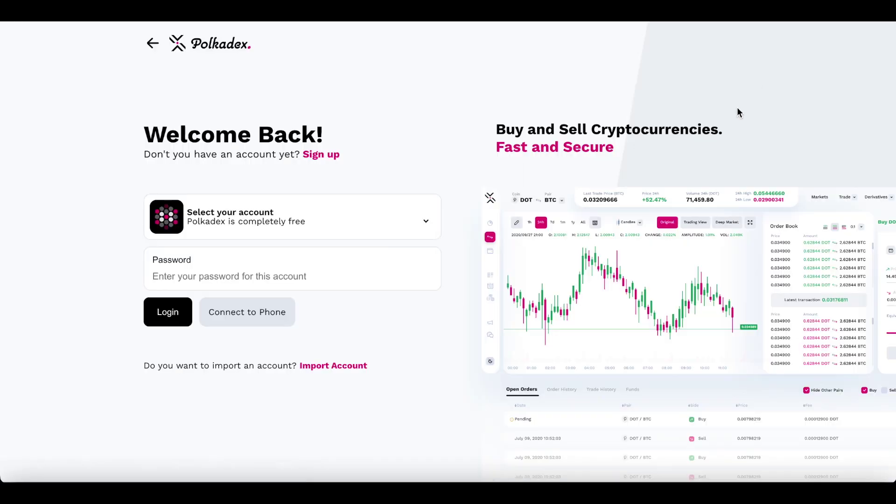
{"action": "left_click", "coordinate": [310, 216]}
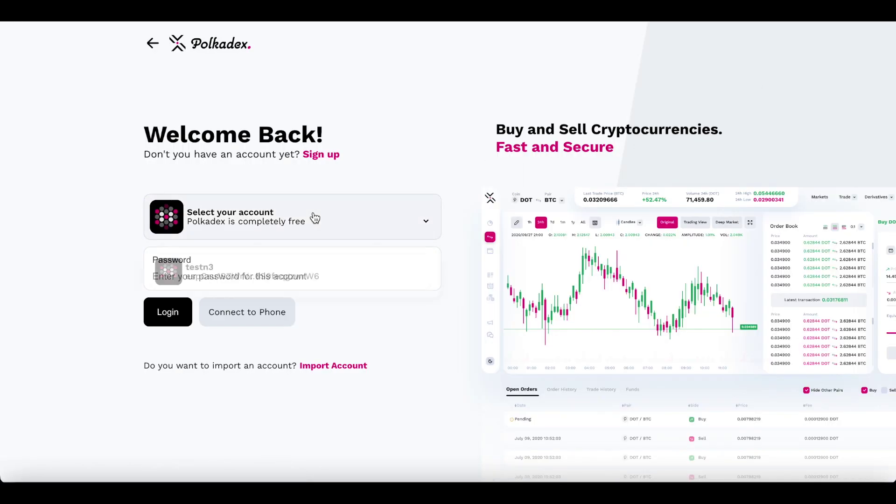
{"action": "left_click", "coordinate": [294, 274]}
{"action": "left_click", "coordinate": [246, 276]}
{"action": "type", "text": "••••"}
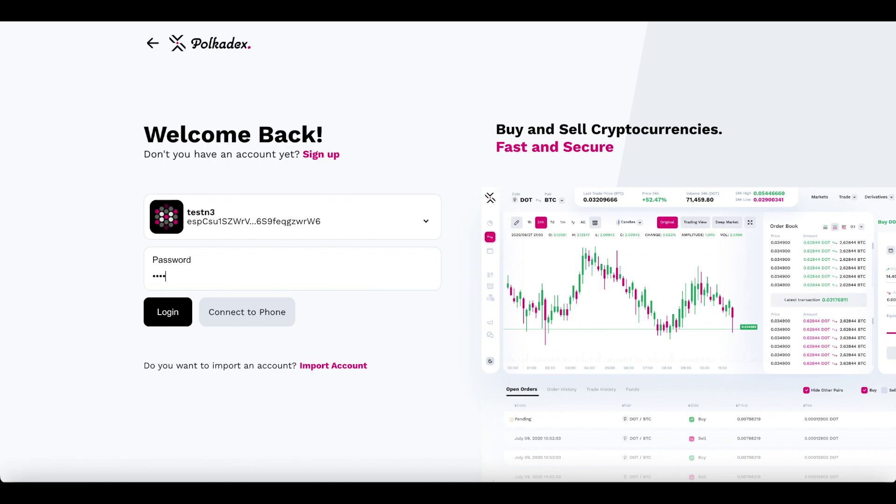
{"action": "left_click", "coordinate": [172, 312]}
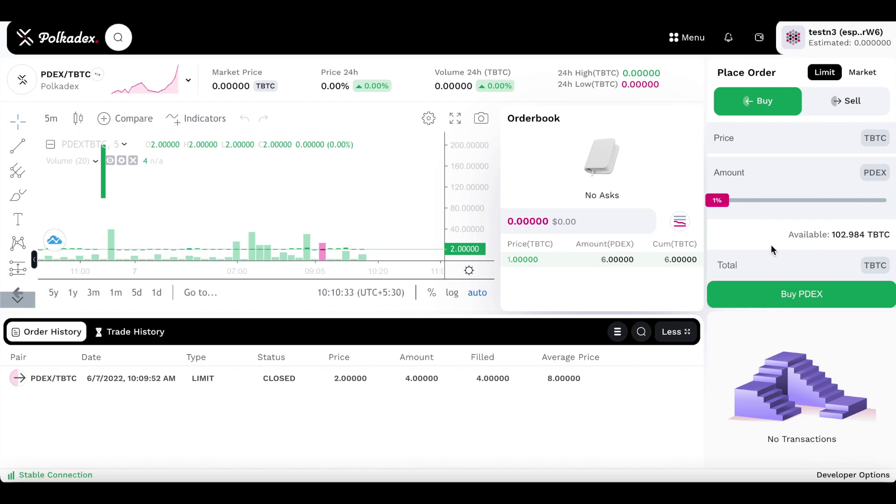
Submit a limit buy of 5 PDEX at a price of 3 TBTC
{"action": "left_click", "coordinate": [770, 142]}
{"action": "type", "text": "3"}
{"action": "left_click", "coordinate": [766, 174]}
{"action": "type", "text": "5"}
{"action": "left_click", "coordinate": [813, 304]}
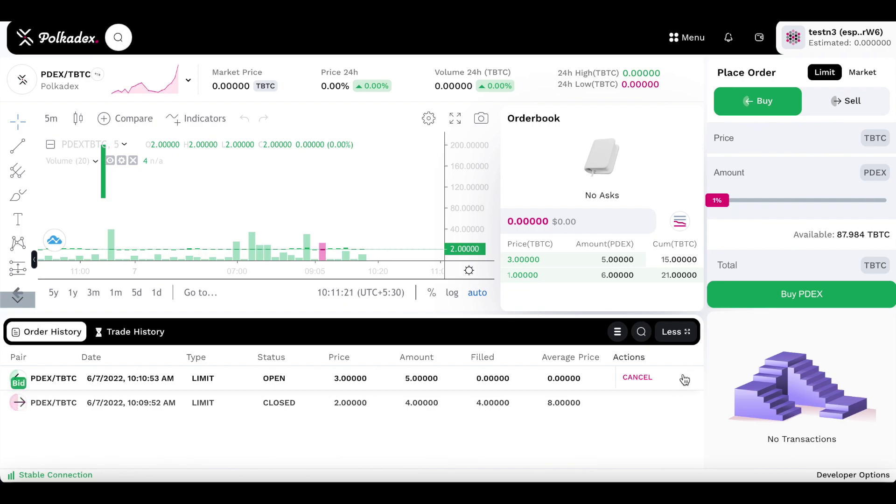
Submit a limit sell of 2 PDEX at 3 TBTC against the open buy
{"action": "left_click", "coordinate": [848, 102]}
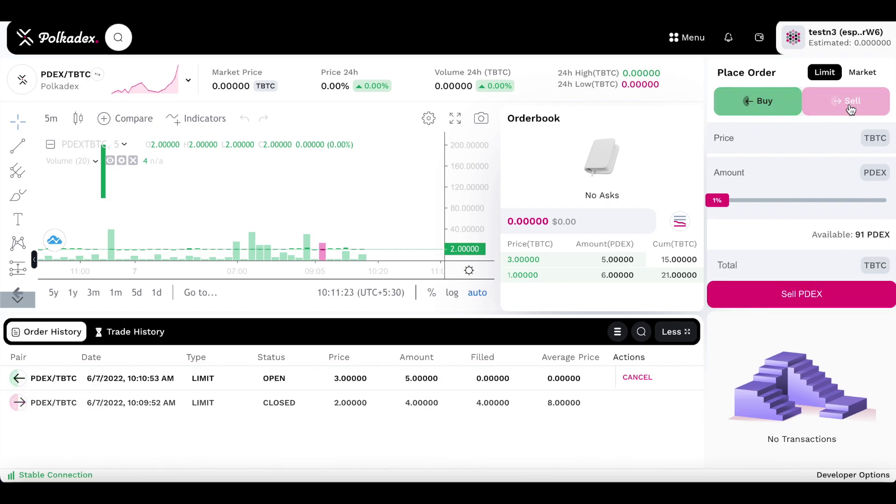
{"action": "left_click", "coordinate": [763, 138]}
{"action": "type", "text": "3"}
{"action": "left_click", "coordinate": [766, 173]}
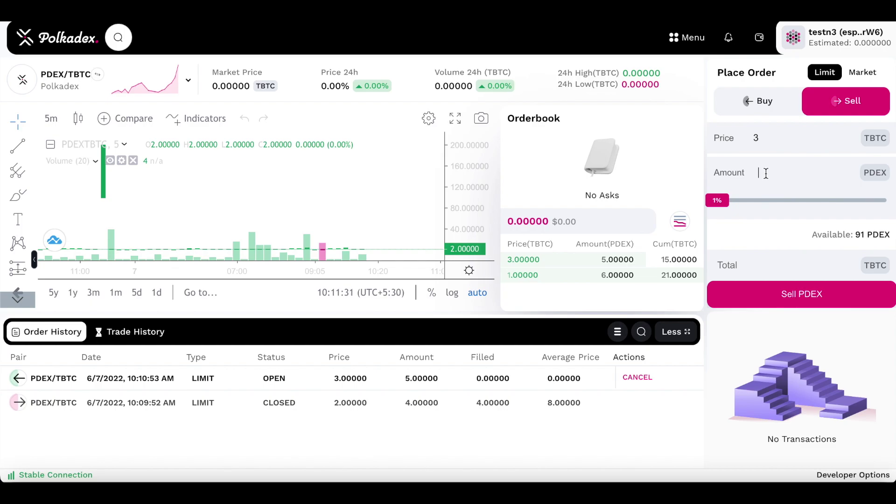
{"action": "type", "text": "2"}
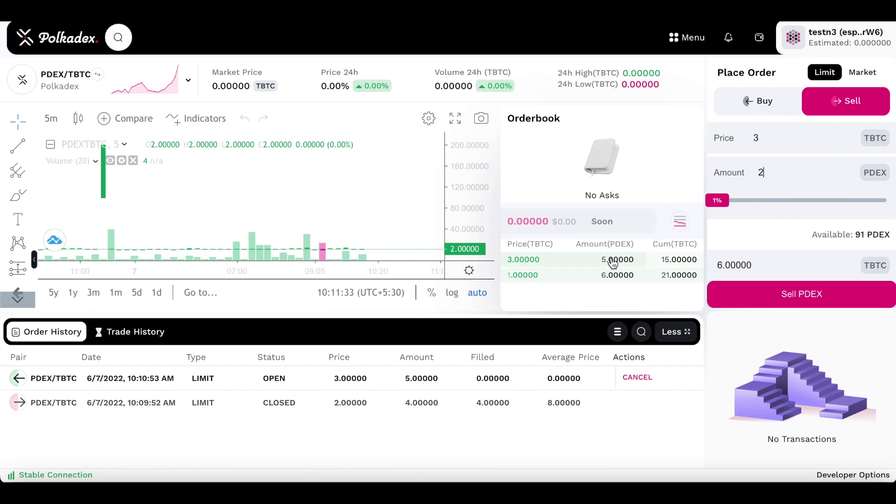
{"action": "left_click", "coordinate": [808, 299]}
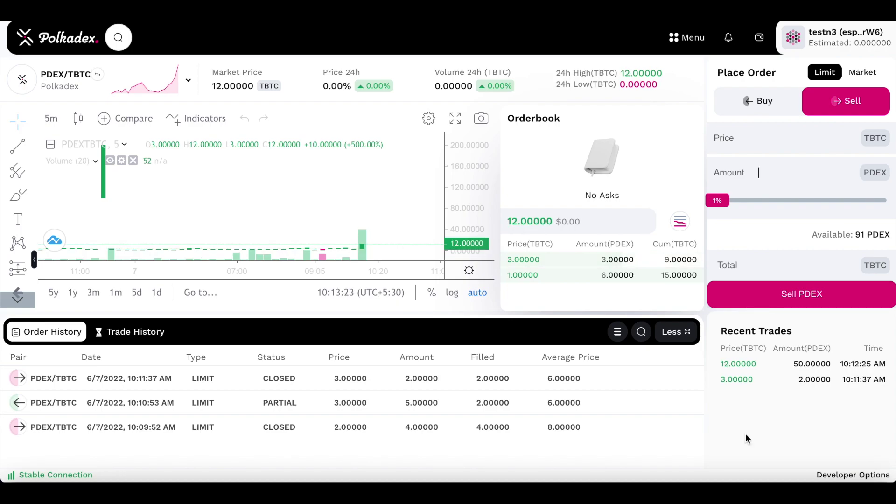
Submit a market sell of 5 PDEX, correcting the amount from 3 to 5
{"action": "left_click", "coordinate": [868, 73]}
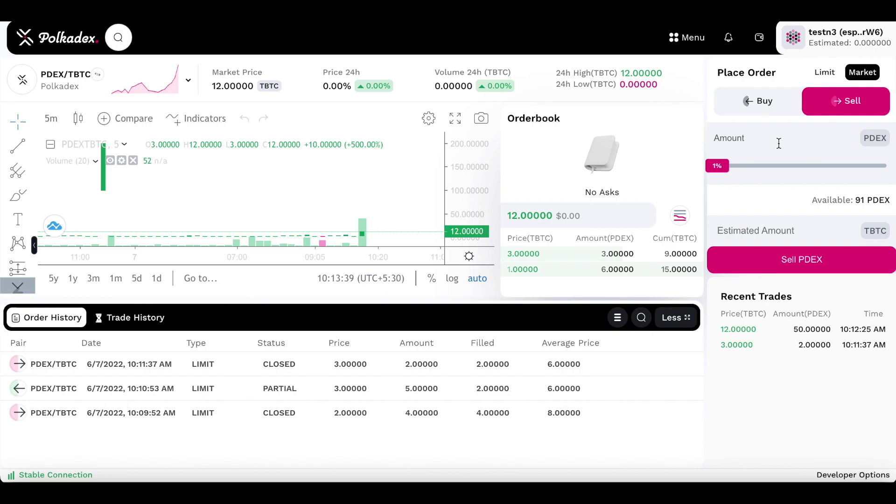
{"action": "left_click", "coordinate": [778, 143]}
{"action": "type", "text": "3"}
{"action": "key", "text": "BackSpace"}
{"action": "type", "text": "5"}
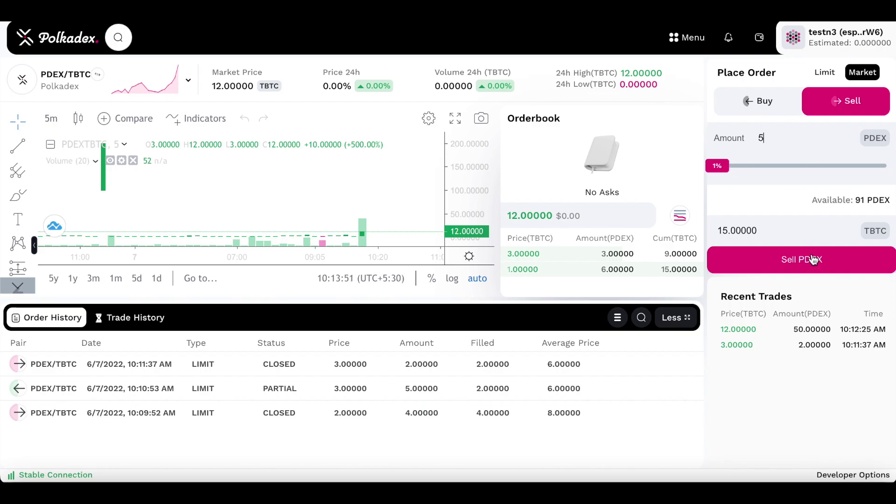
{"action": "left_click", "coordinate": [810, 262]}
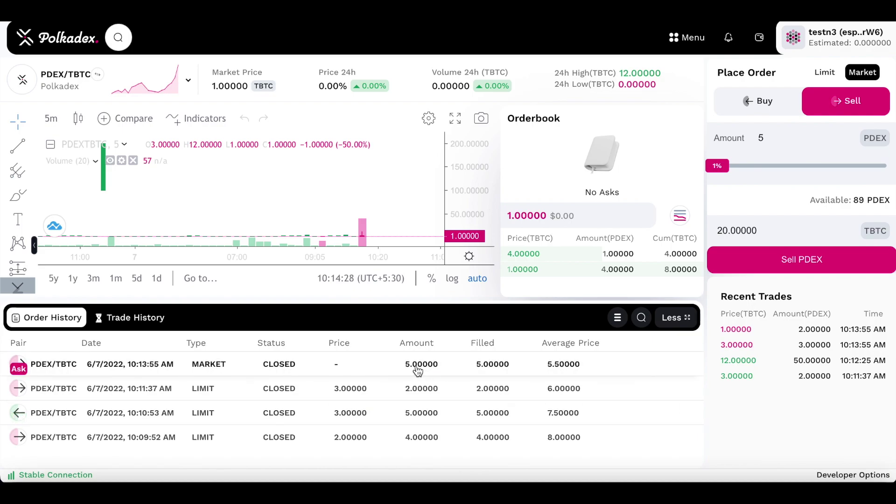
Highlight the latest trade prices and amounts in Recent Trades, then return to Limit orders
{"action": "double_click", "coordinate": [800, 346]}
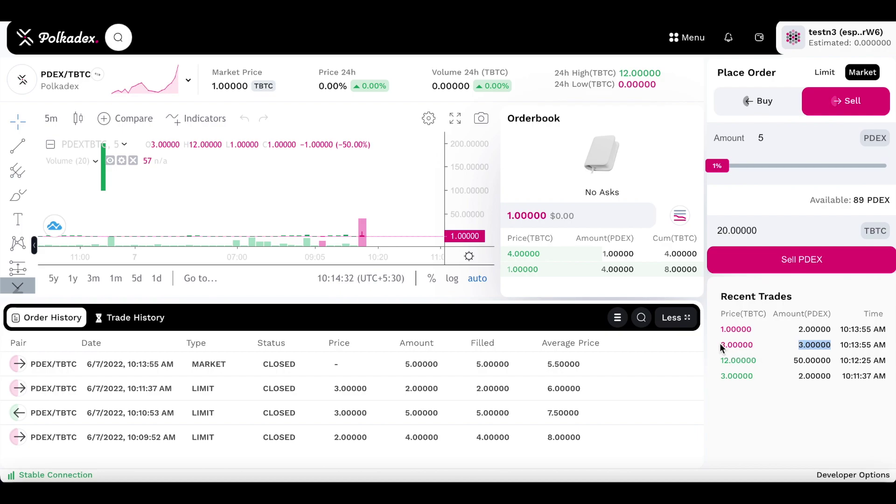
{"action": "left_click_drag", "start_coordinate": [721, 345], "coordinate": [752, 346]}
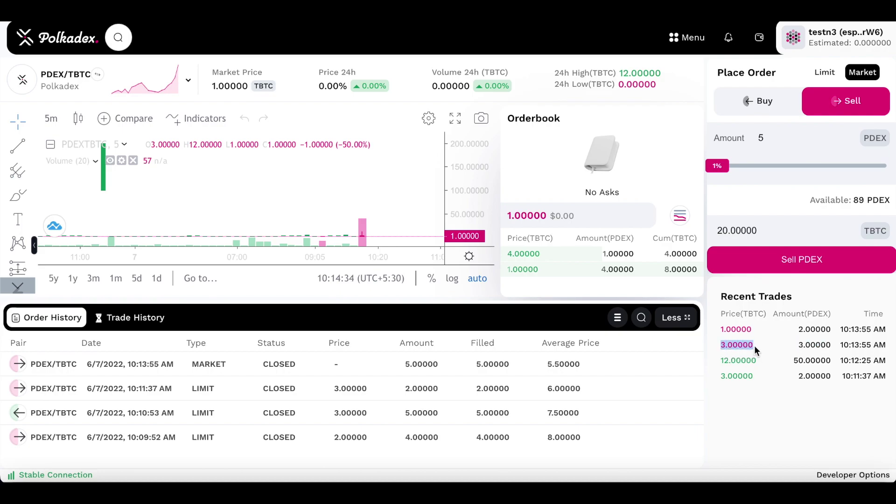
{"action": "double_click", "coordinate": [800, 329]}
{"action": "left_click_drag", "start_coordinate": [721, 329], "coordinate": [750, 331]}
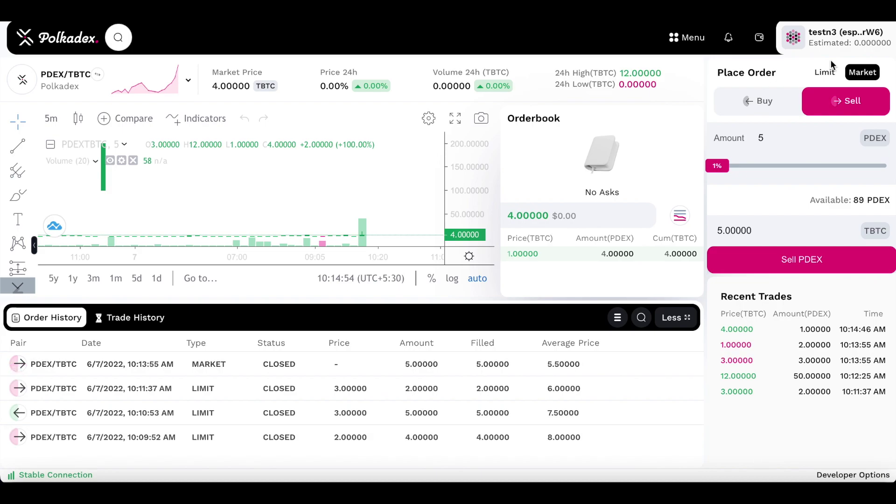
{"action": "left_click", "coordinate": [825, 72]}
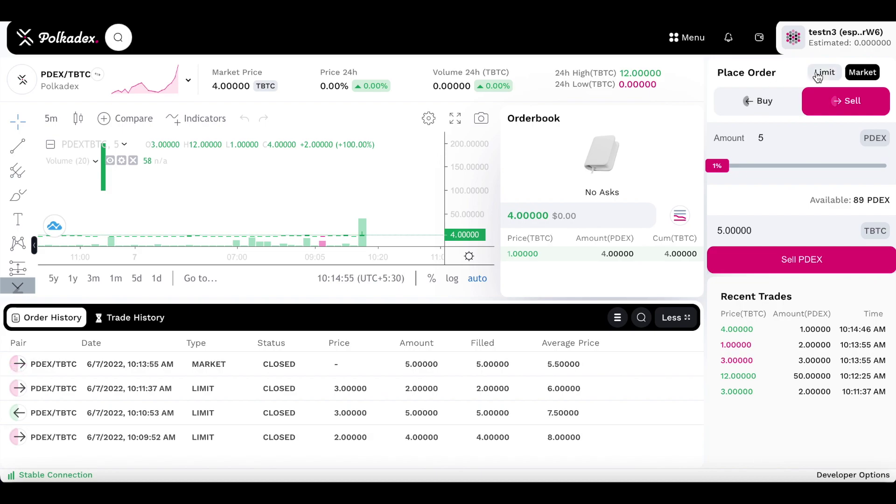